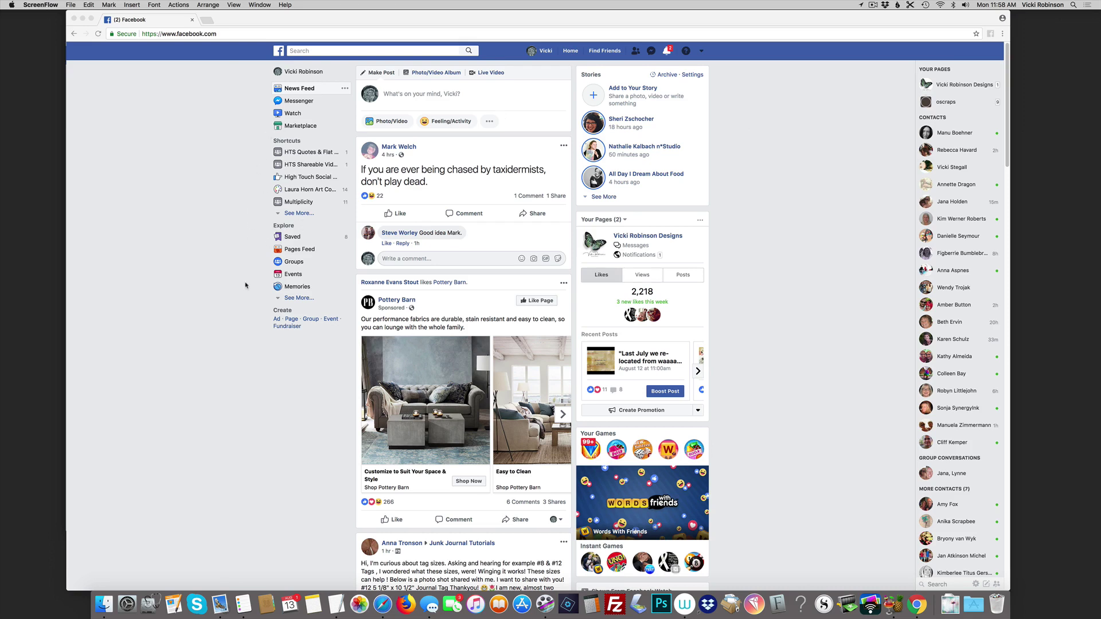
# Expand the Shortcuts and Explore sidebar sections and go to the Friend Lists page.
pyautogui.click(297, 215)
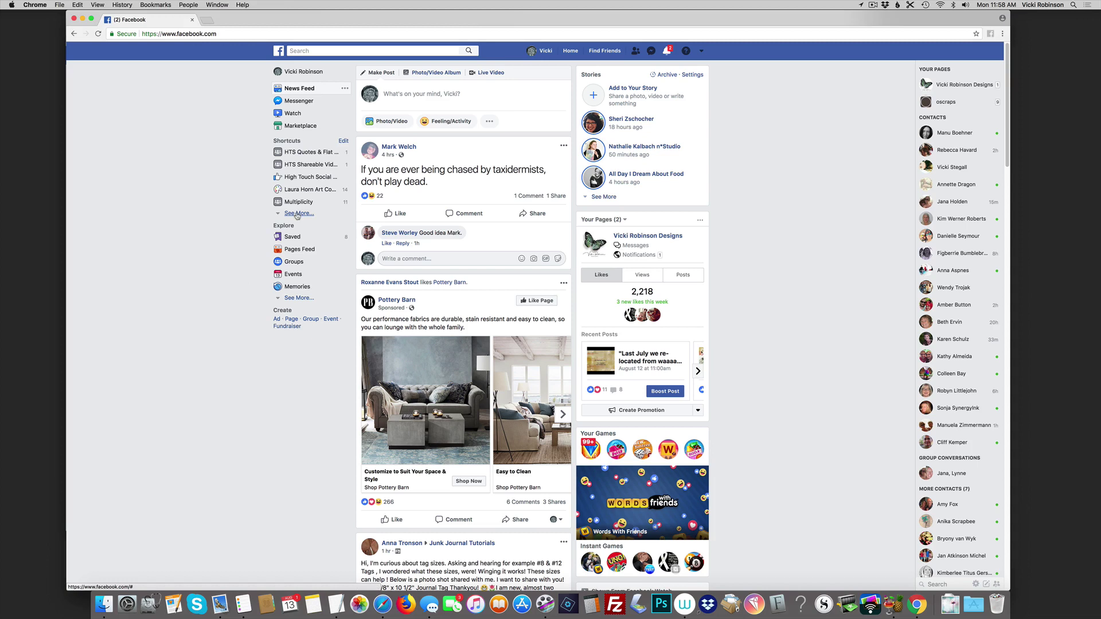
pyautogui.click(296, 216)
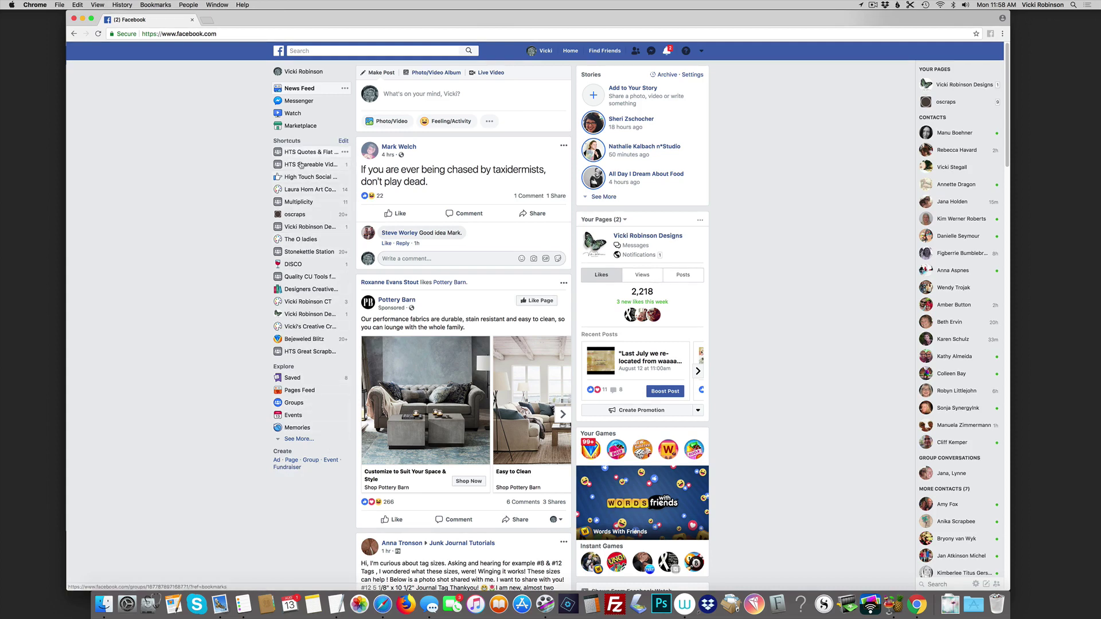
pyautogui.click(302, 440)
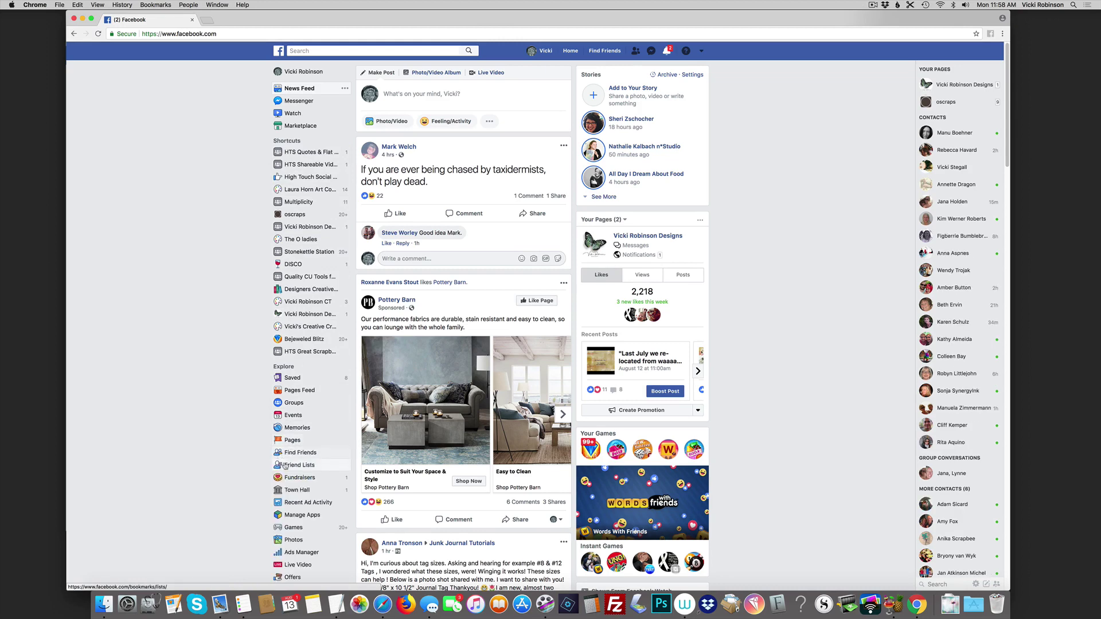
pyautogui.click(300, 467)
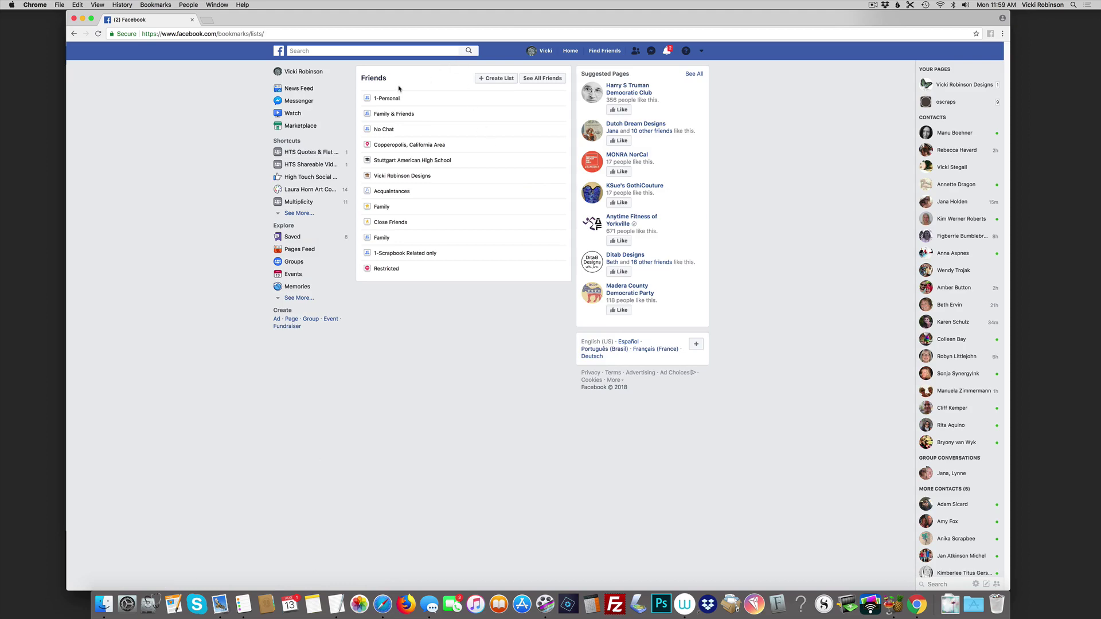
# Create a list named 'Test Friends' with one suggested friend as its member.
pyautogui.click(498, 81)
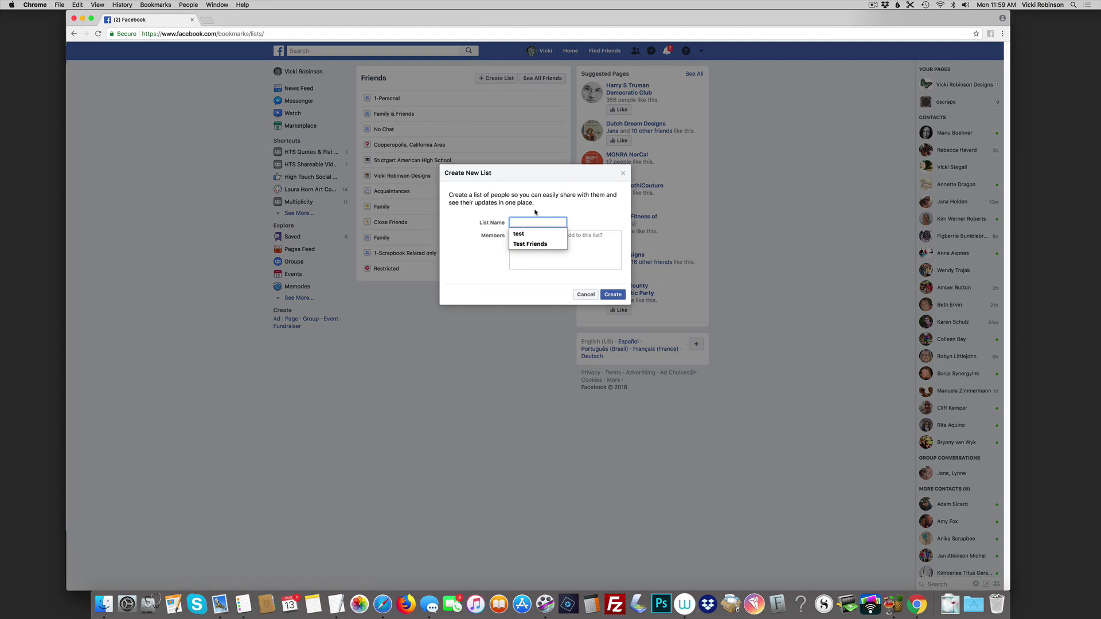
pyautogui.click(546, 244)
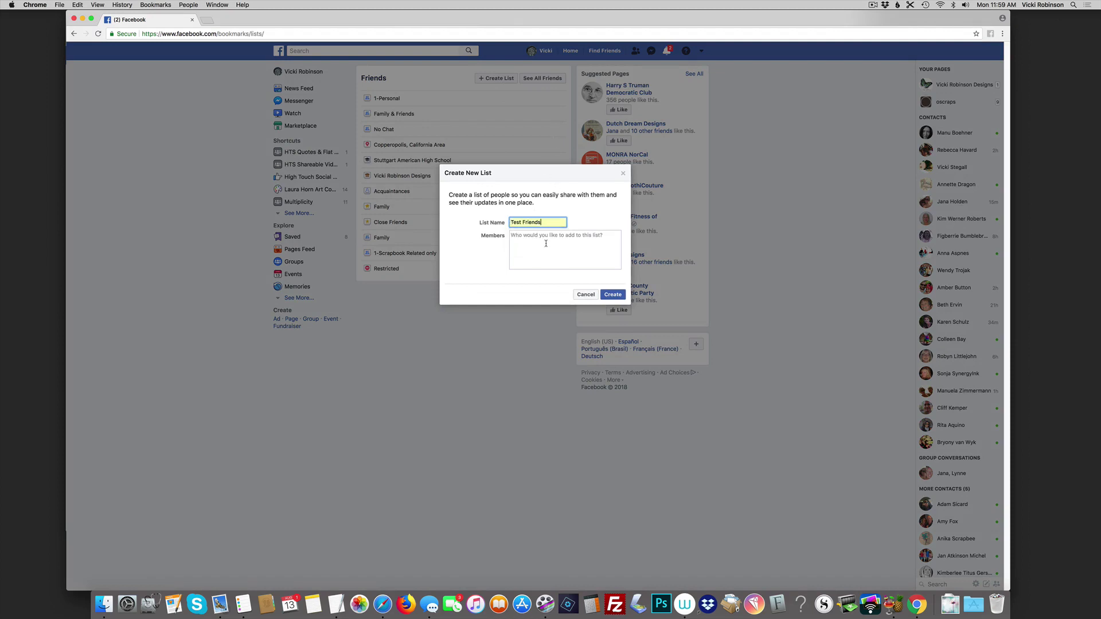
pyautogui.click(585, 249)
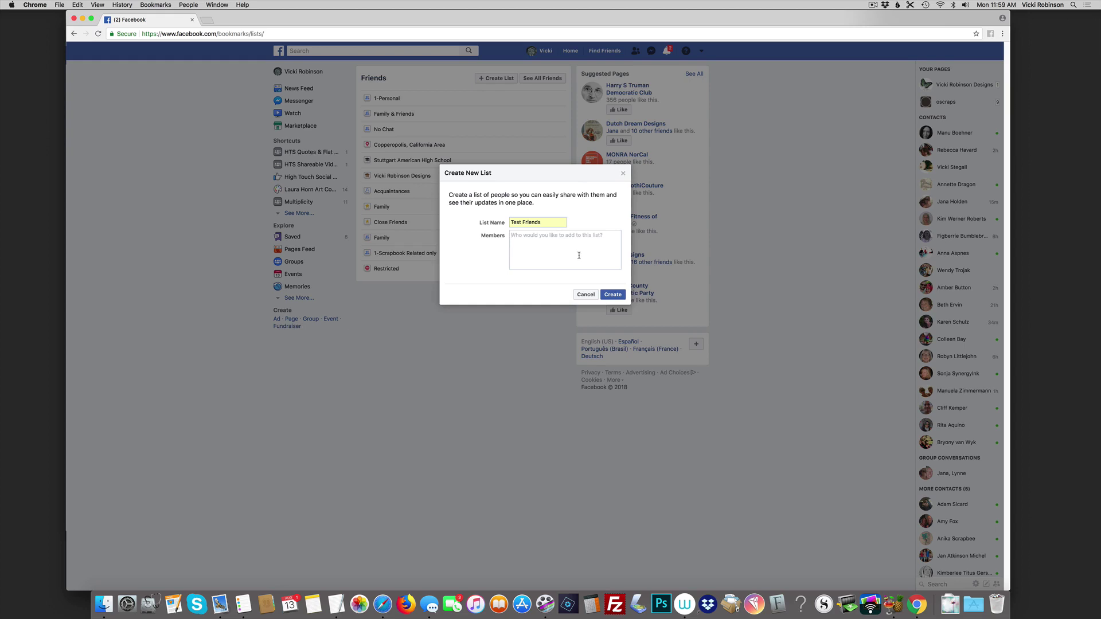
pyautogui.click(579, 249)
pyautogui.write('Jana')
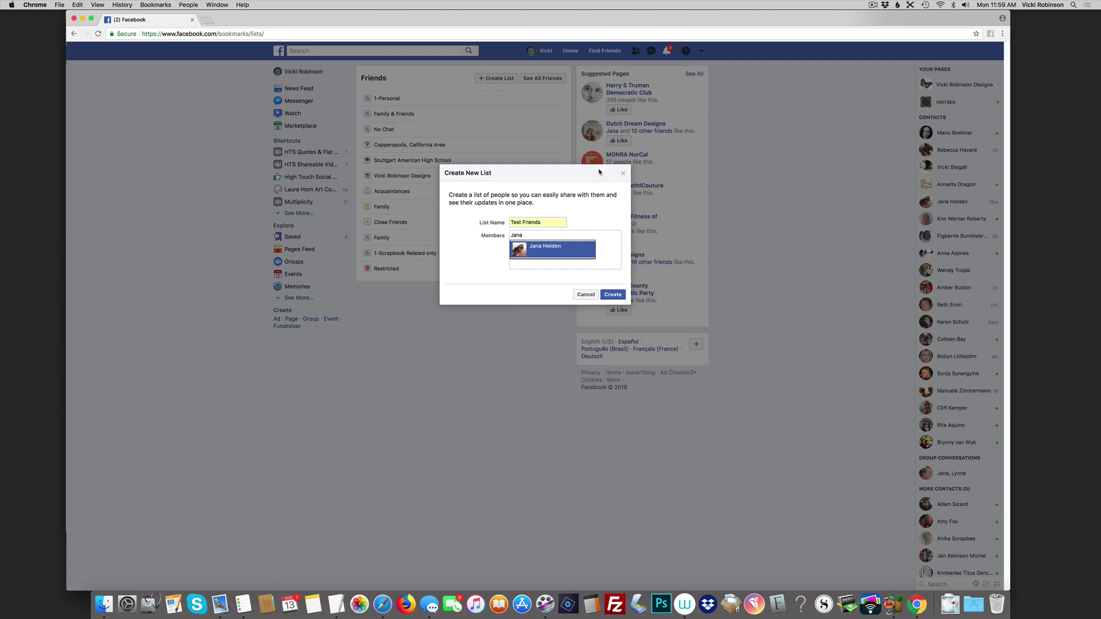
pyautogui.click(572, 250)
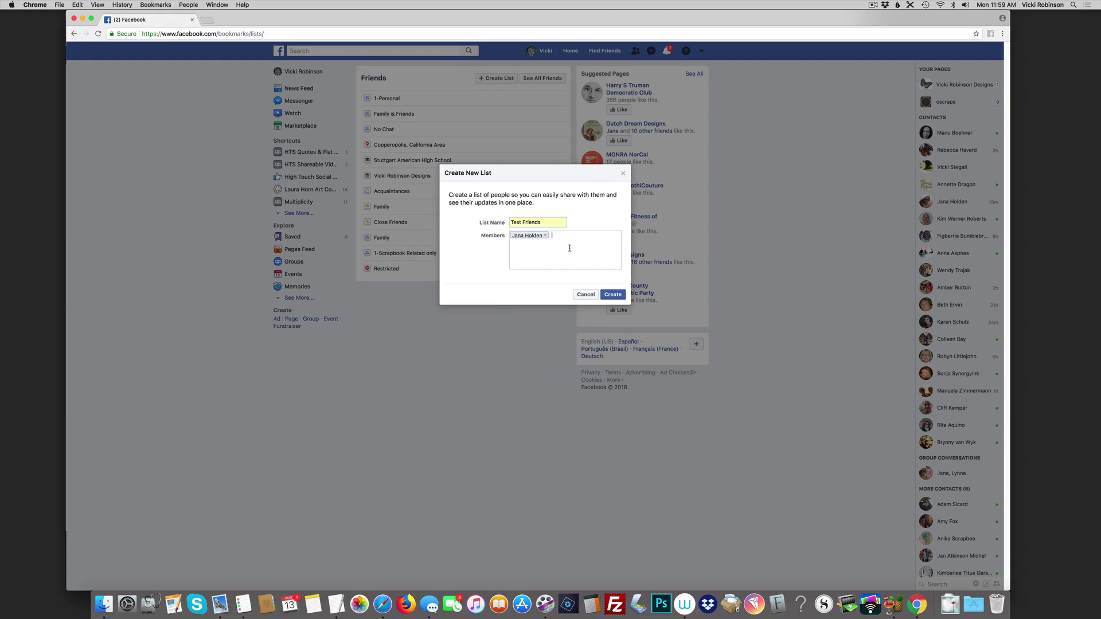
pyautogui.click(612, 296)
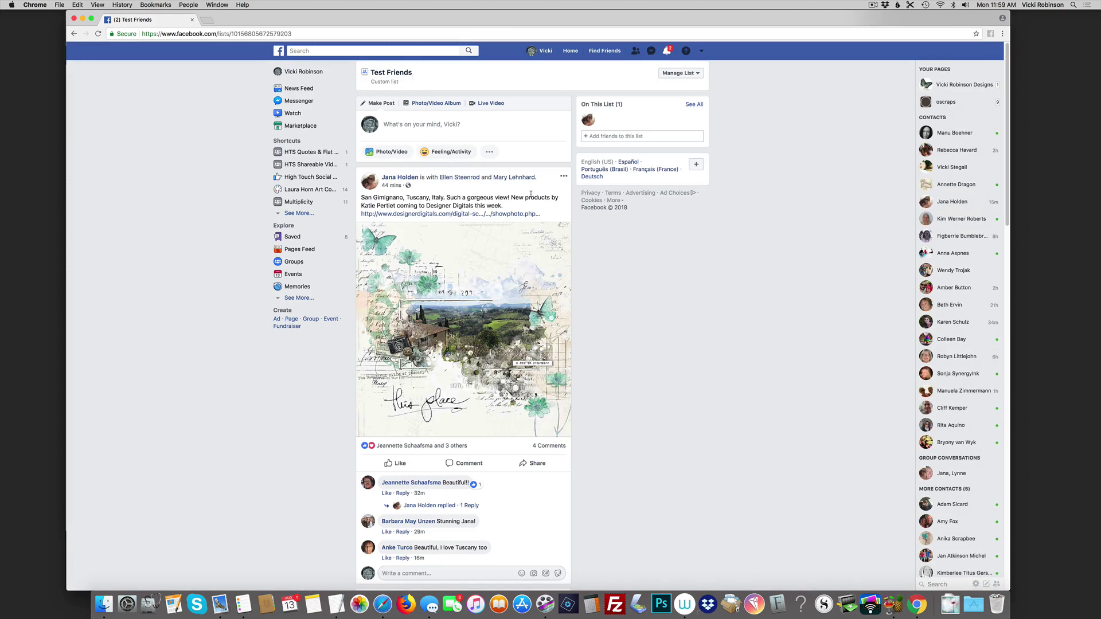
# Open the Manage List dropdown on the Test Friends page.
pyautogui.click(678, 76)
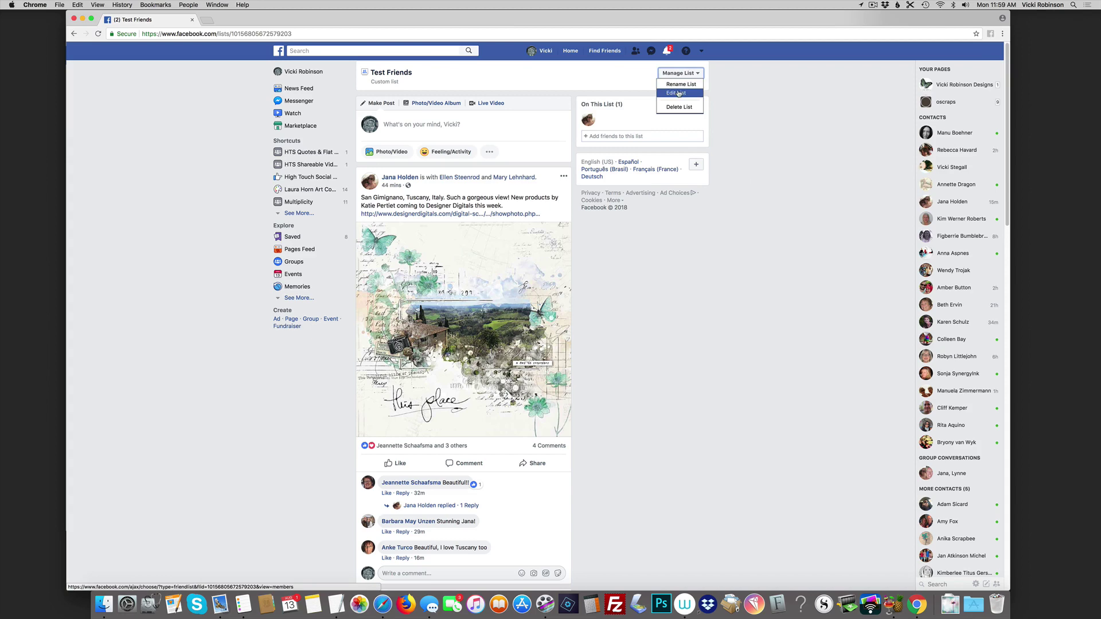
# Open Edit List for Test Friends and switch the filter to Friends.
pyautogui.click(676, 93)
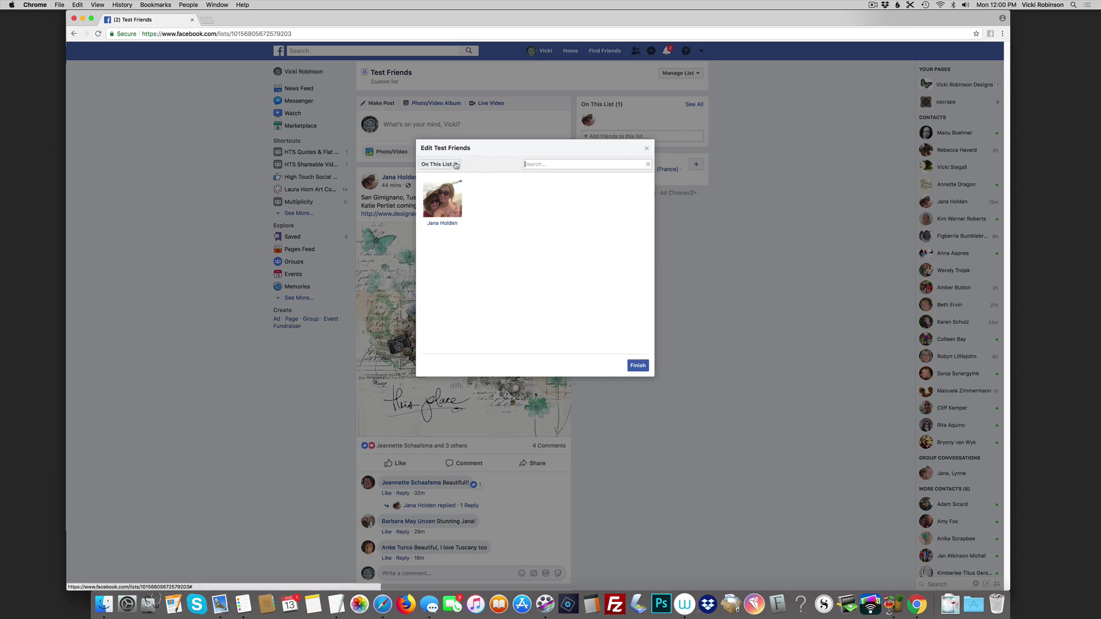
pyautogui.click(455, 165)
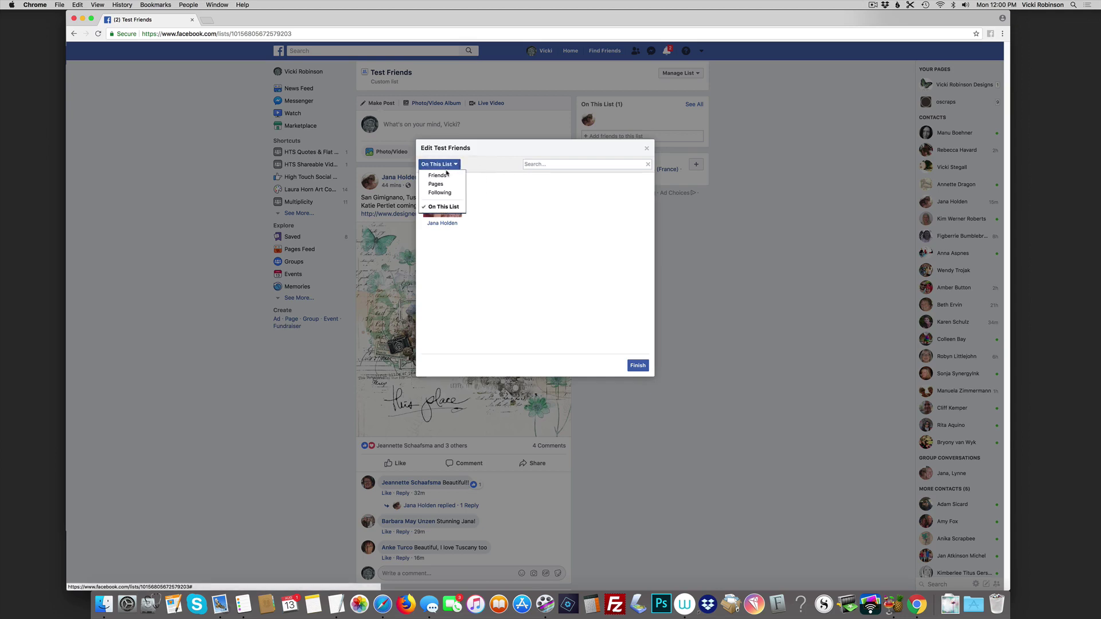
pyautogui.click(446, 176)
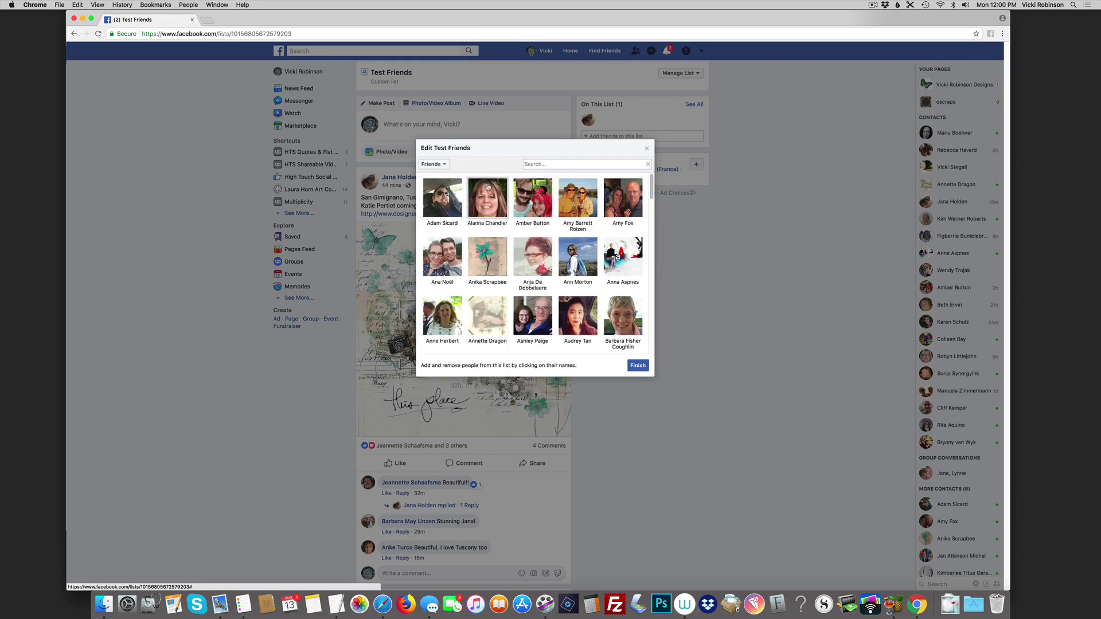
pyautogui.moveTo(652, 188); pyautogui.dragTo(647, 294)
pyautogui.scroll(10, 647, 295)
# Add five more friends to Test Friends for six members, then finish.
pyautogui.click(446, 204)
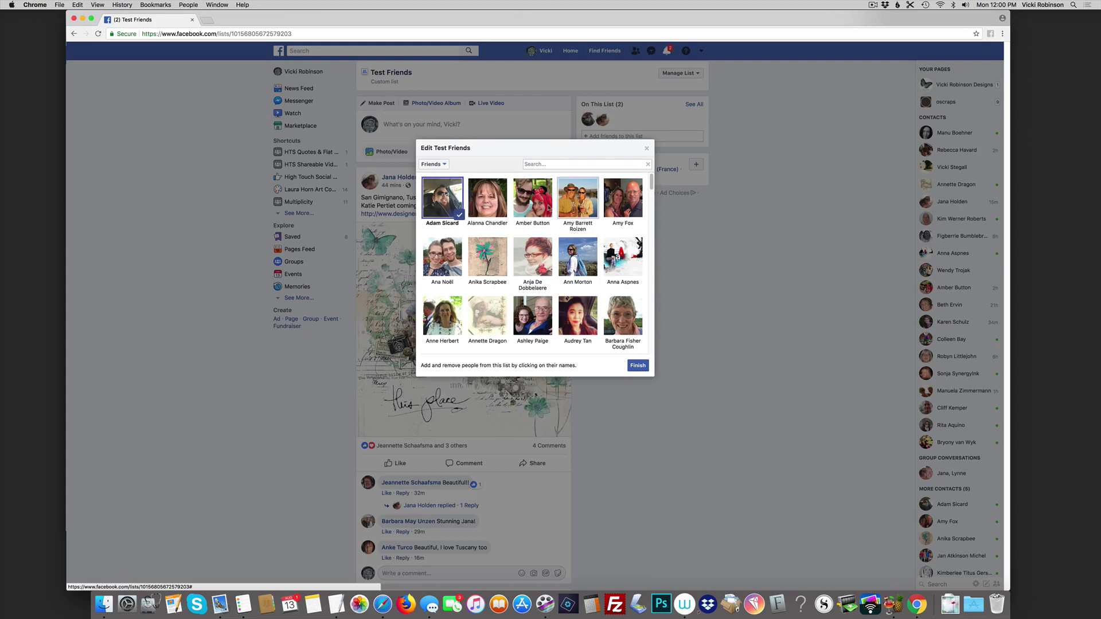
pyautogui.click(534, 212)
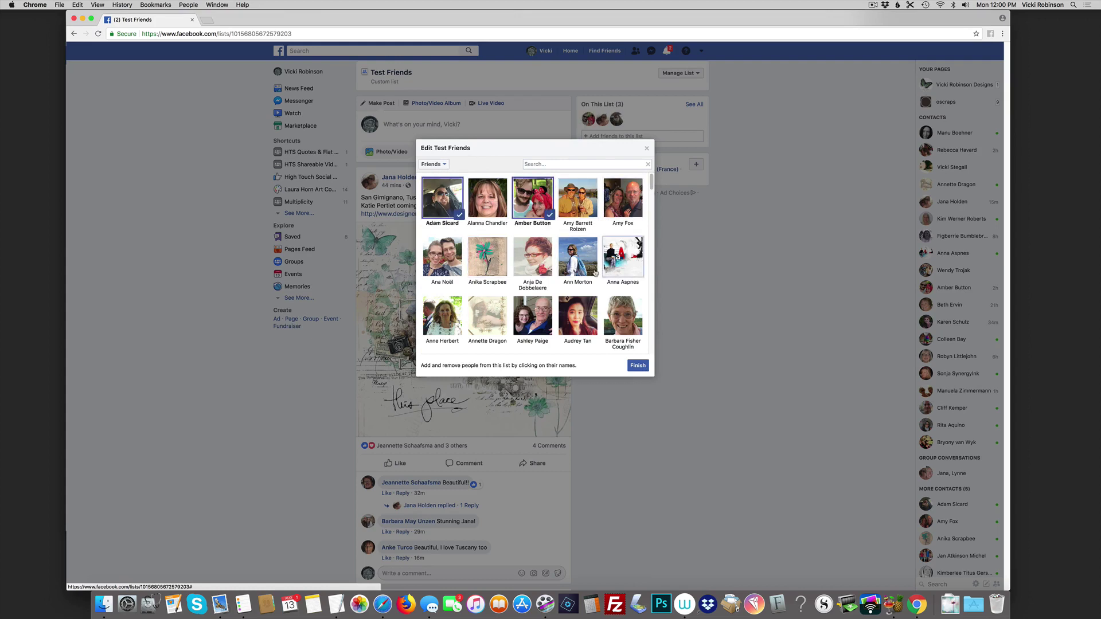
pyautogui.scroll(-5, 652, 187)
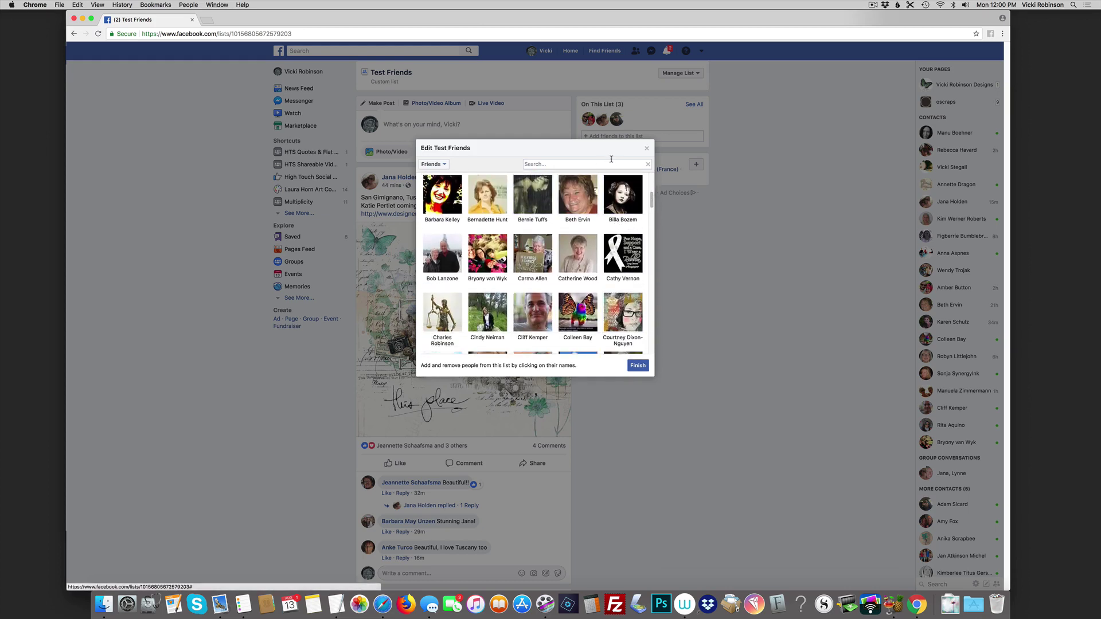
pyautogui.click(488, 255)
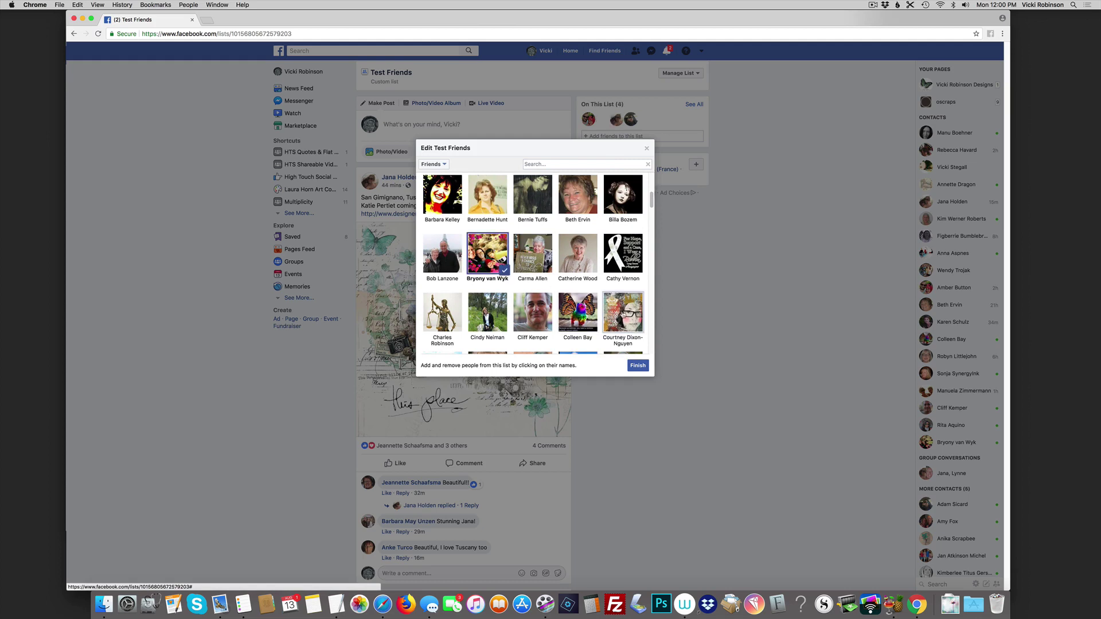
pyautogui.click(487, 312)
pyautogui.click(529, 320)
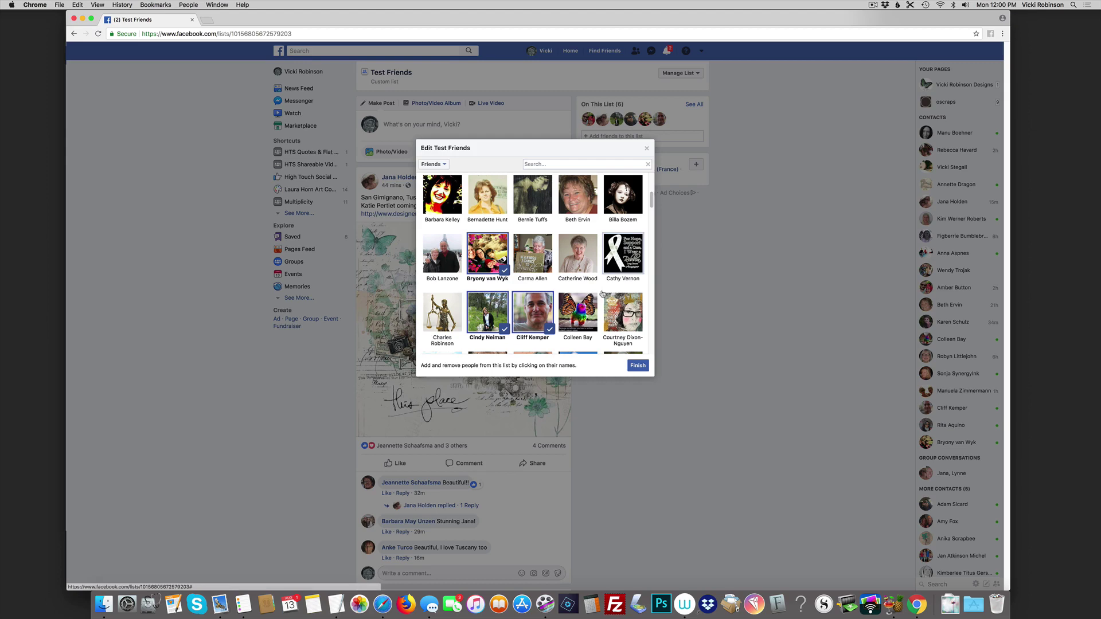
pyautogui.click(636, 367)
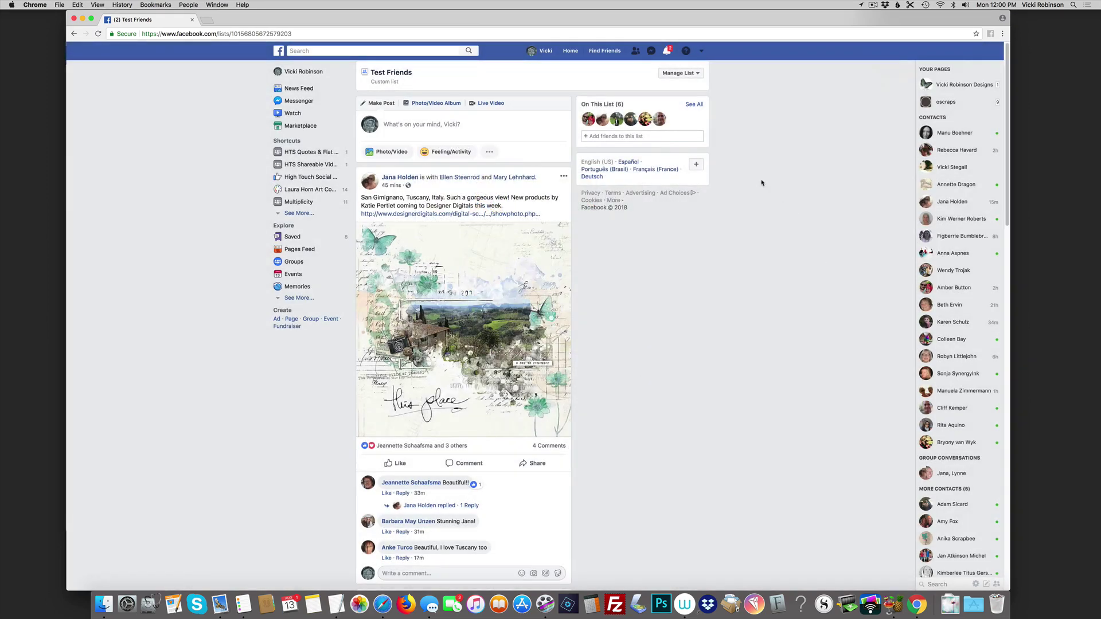
# Browse the Test Friends feed, then return to the Friend Lists overview.
pyautogui.click(294, 300)
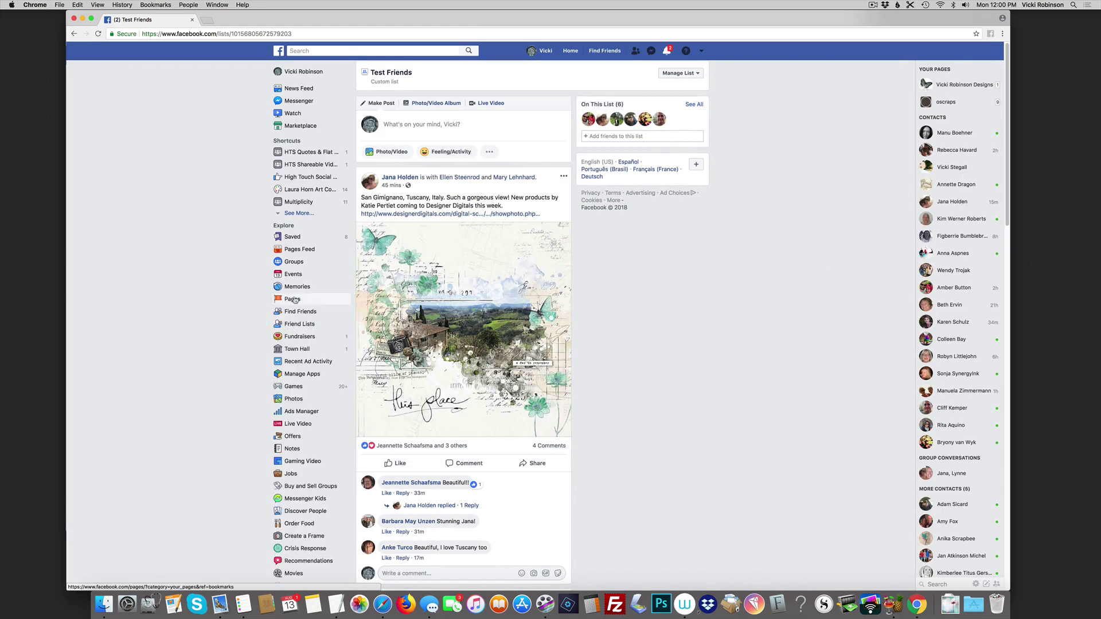
pyautogui.click(290, 326)
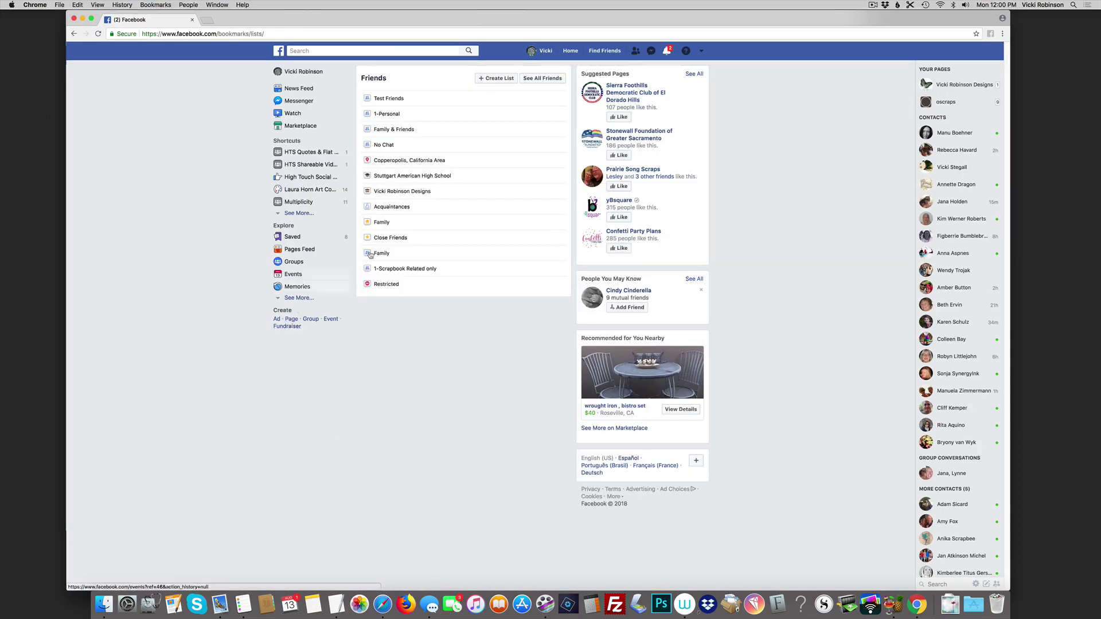
pyautogui.click(390, 99)
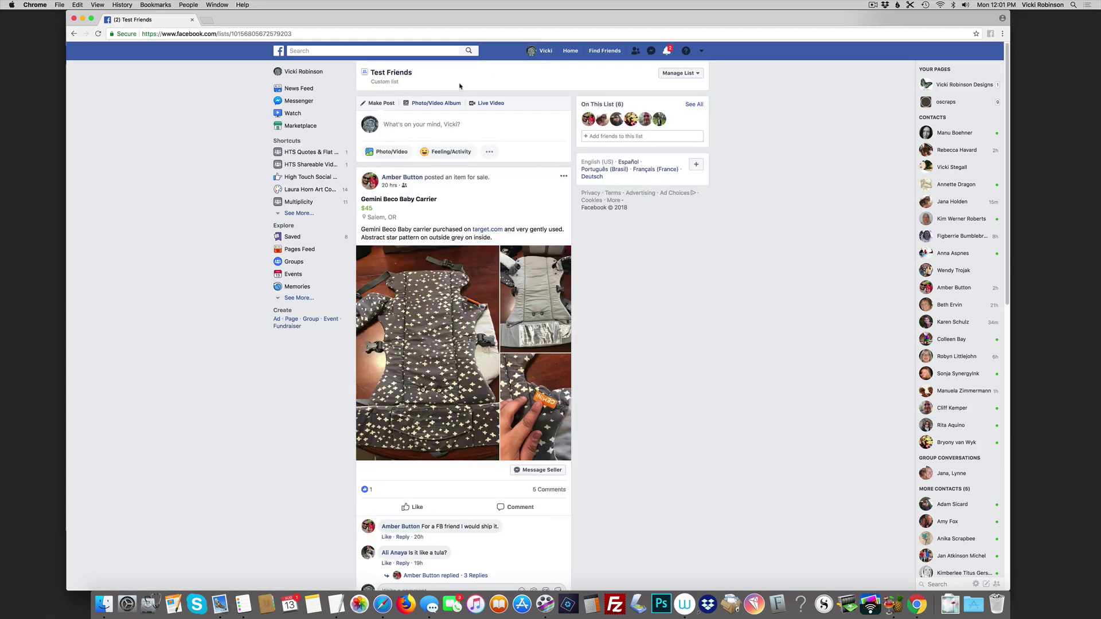
pyautogui.scroll(-2, 1003, 58)
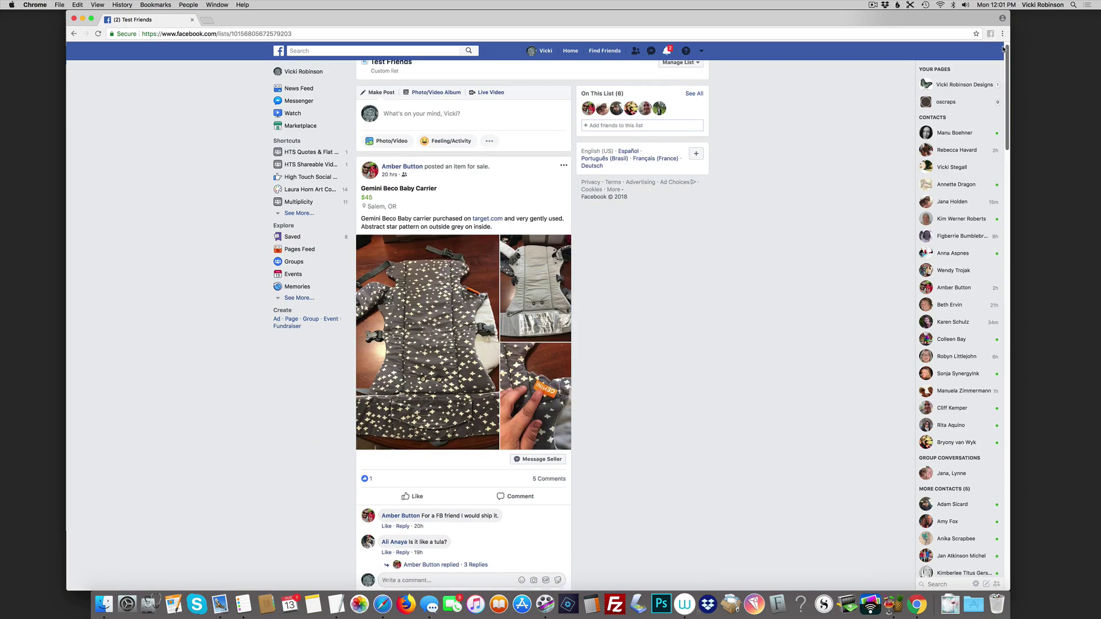
pyautogui.moveTo(1003, 57); pyautogui.dragTo(990, 133)
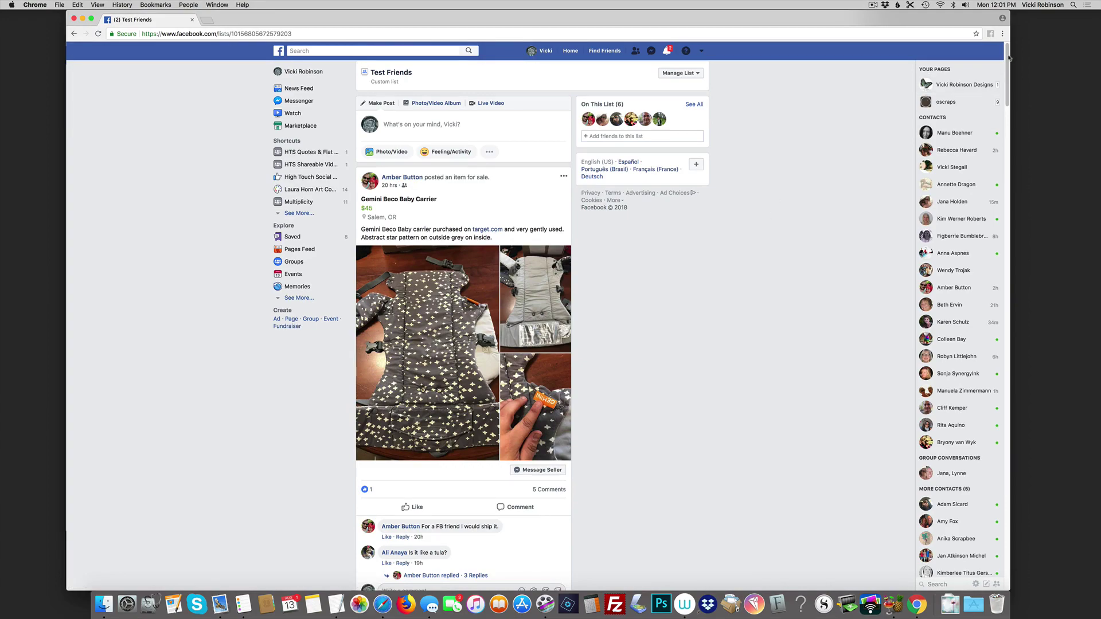
pyautogui.moveTo(1008, 81); pyautogui.dragTo(975, 75)
pyautogui.click(296, 299)
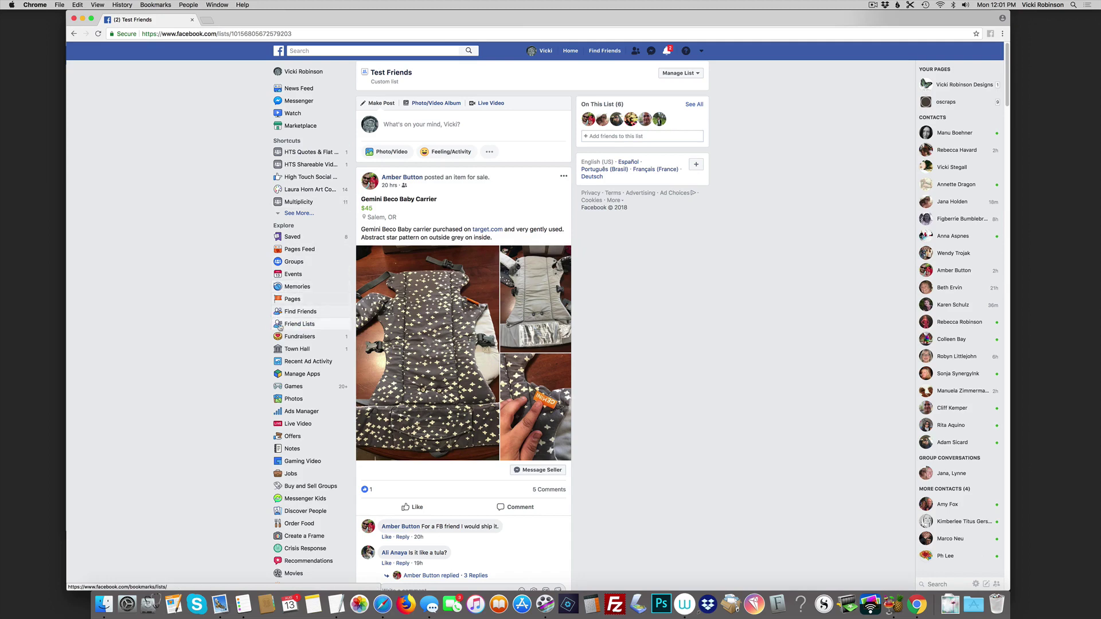
pyautogui.click(300, 325)
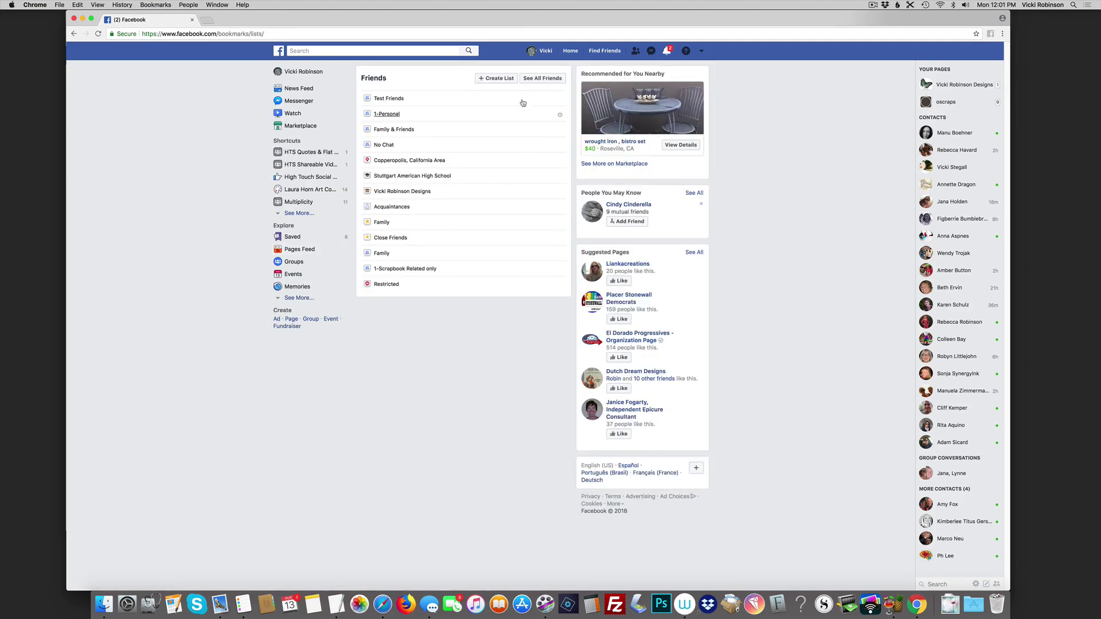
# Create a list named 'My Pages' with one suggested friend as its first member.
pyautogui.click(496, 78)
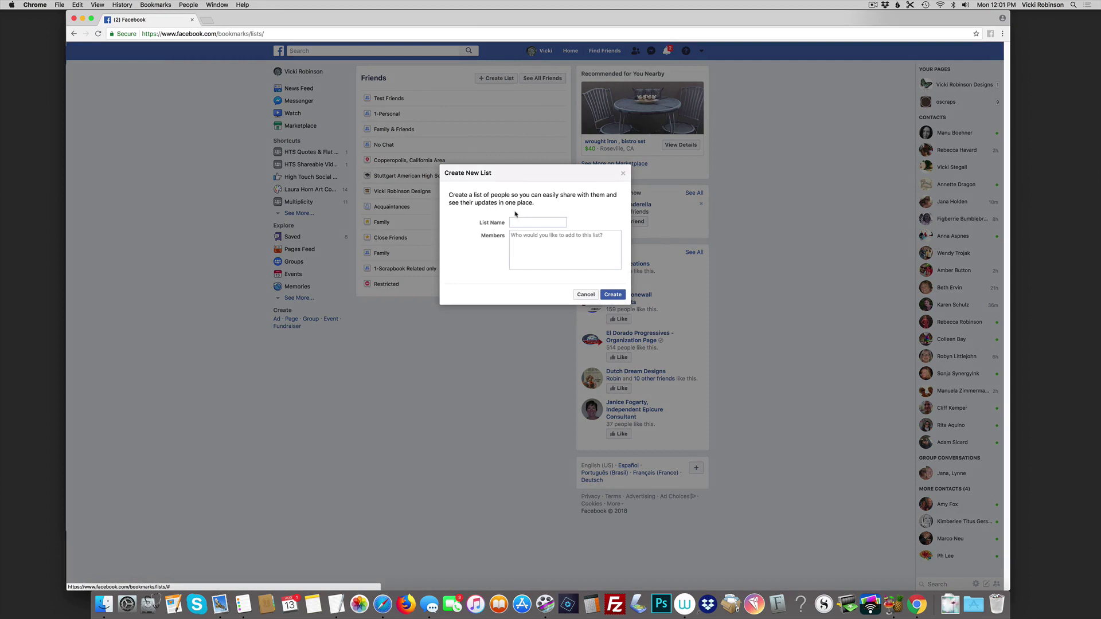
pyautogui.click(519, 222)
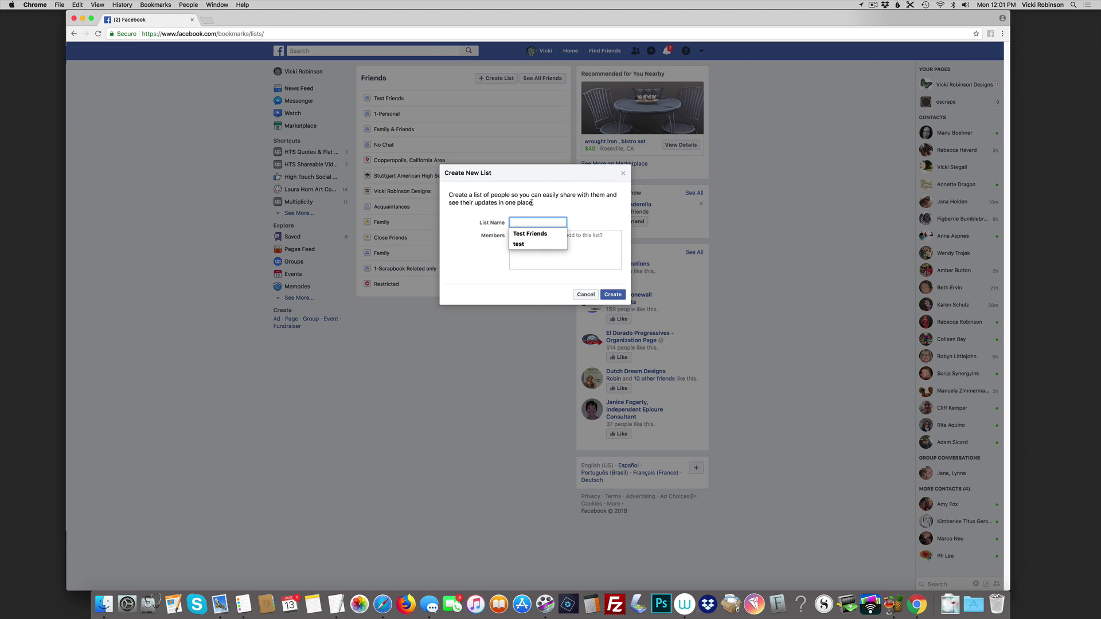
pyautogui.write('My Pages')
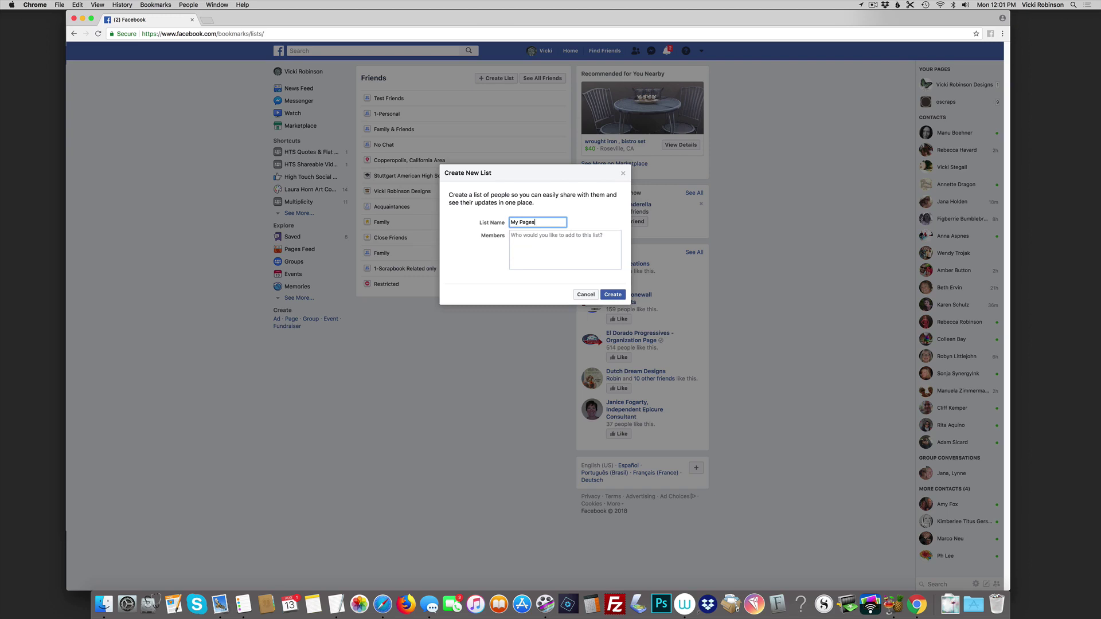
pyautogui.click(579, 237)
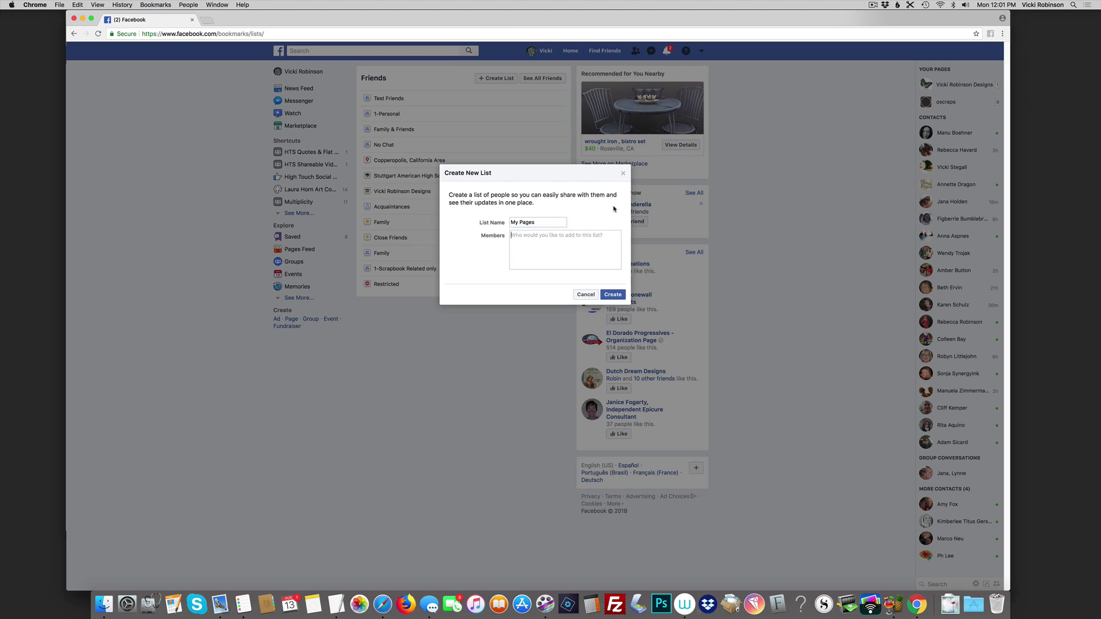
pyautogui.write('MJ')
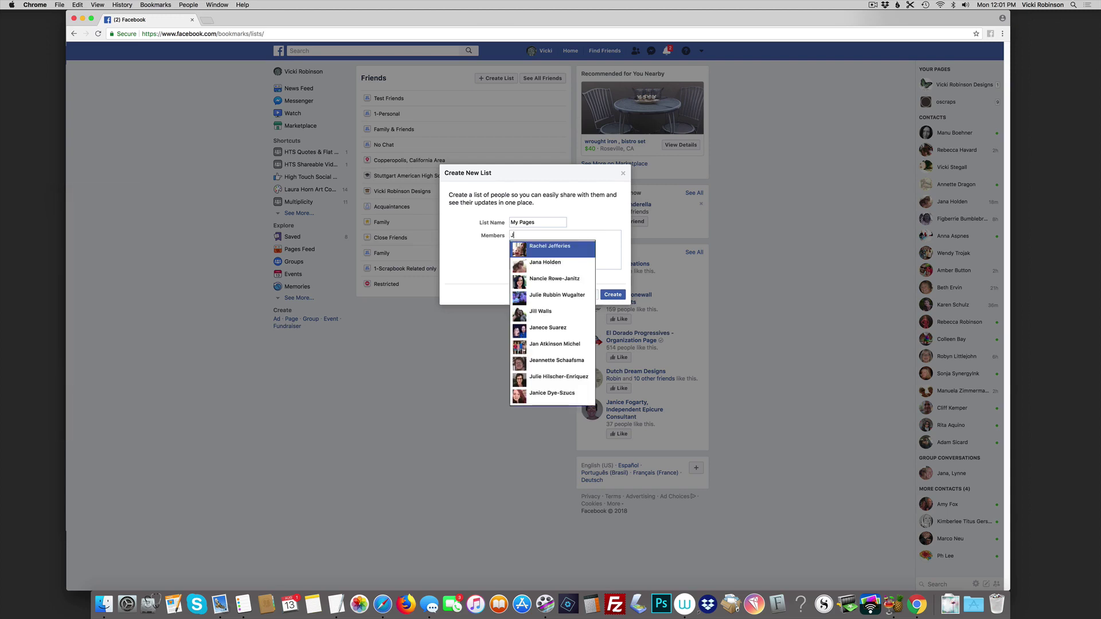
pyautogui.write('nn')
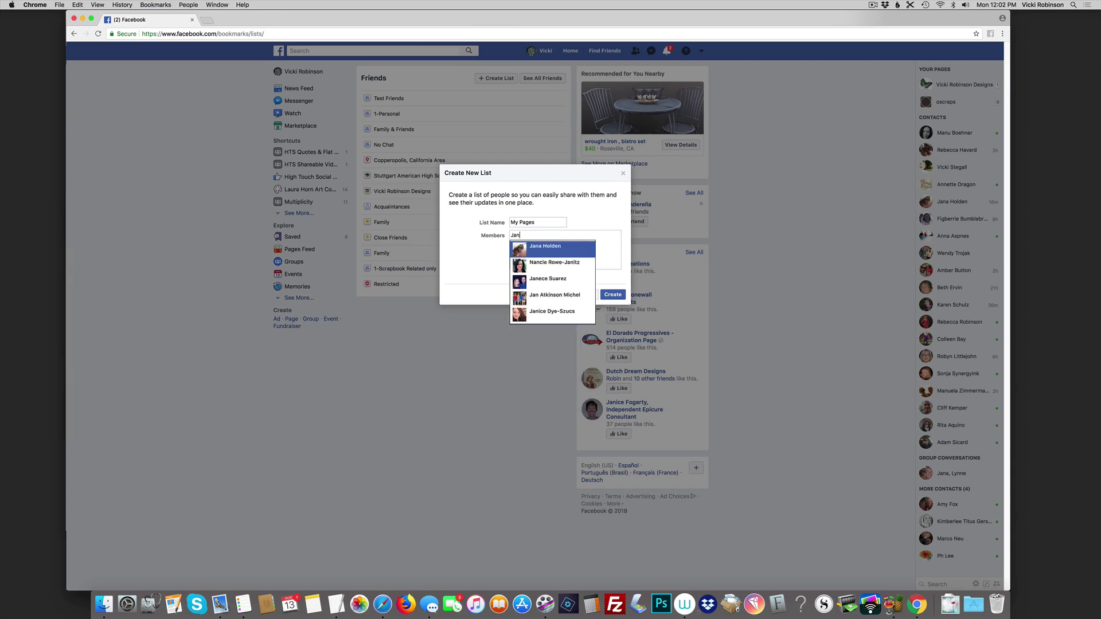
pyautogui.click(549, 251)
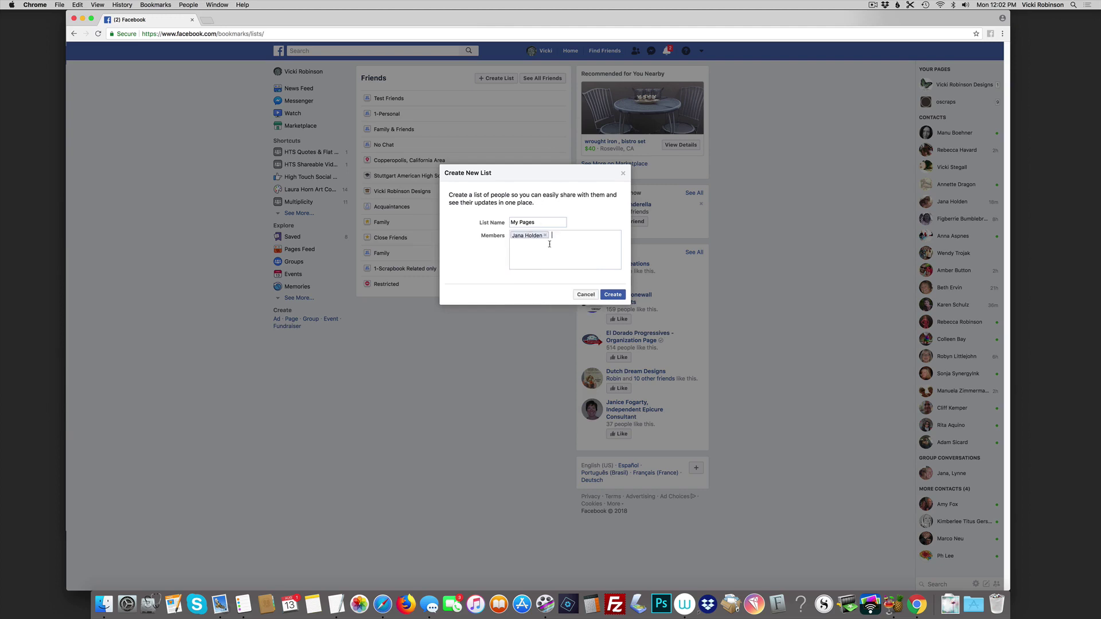
pyautogui.click(611, 294)
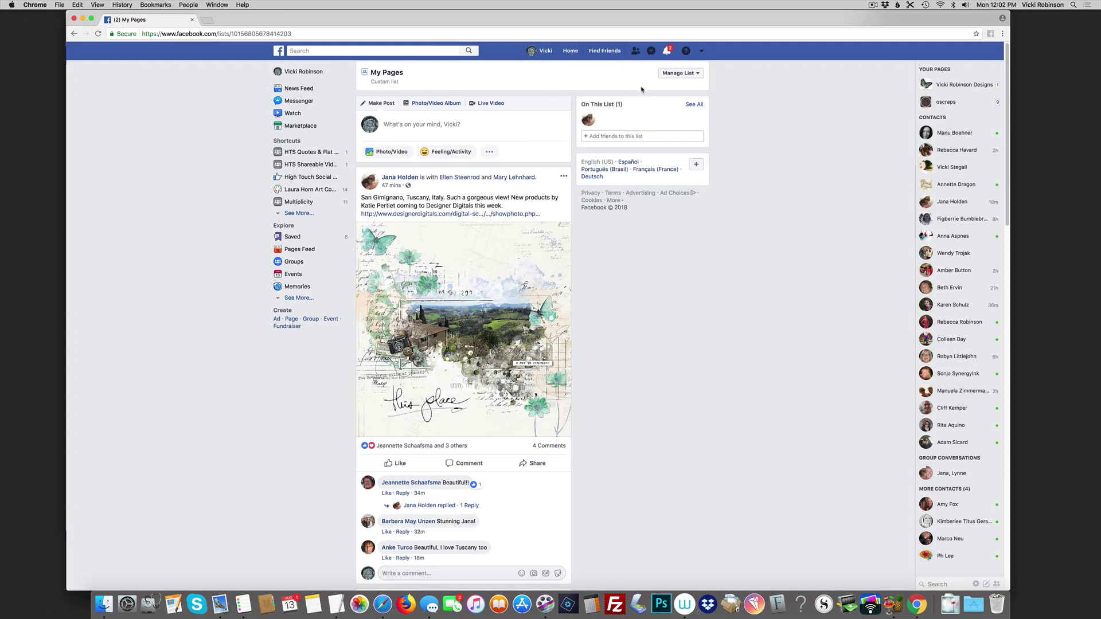
# Choose Edit List from the Manage List menu on the My Pages page.
pyautogui.click(699, 75)
pyautogui.click(679, 91)
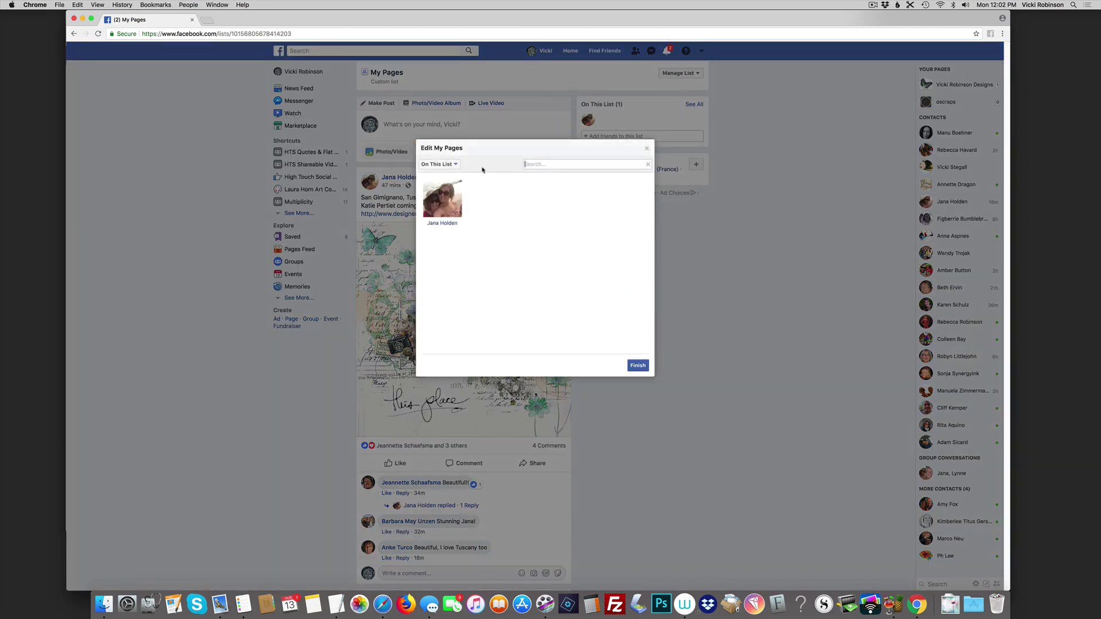
# Show liked Pages and add six, including 42 Shades of Pink, Adobe Creative Cloud and Adobe Photoshop.
pyautogui.click(438, 165)
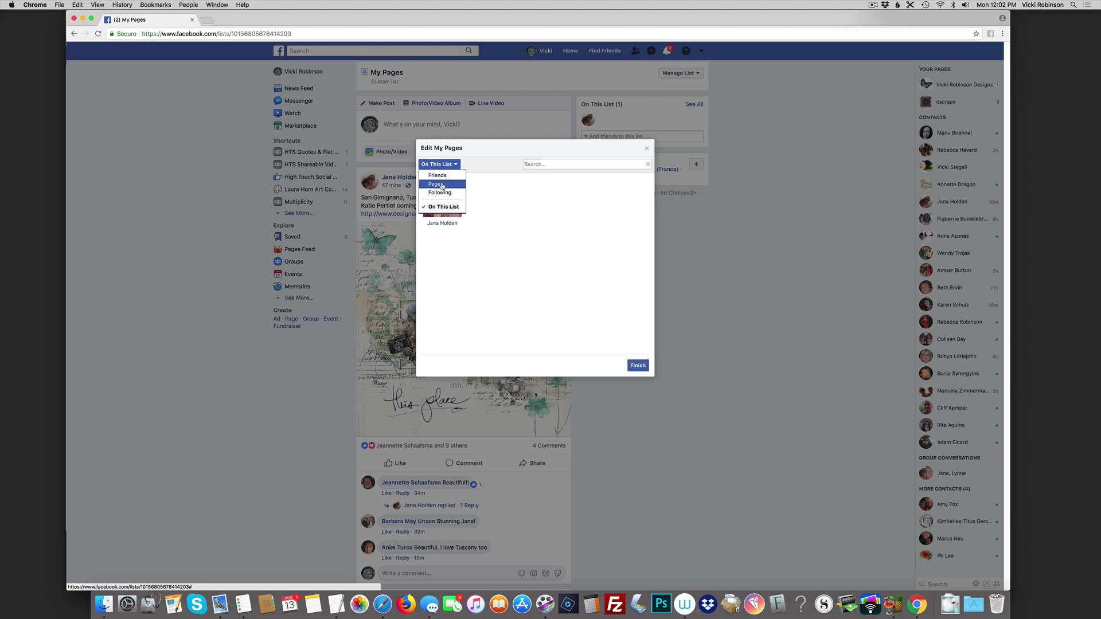
pyautogui.click(442, 185)
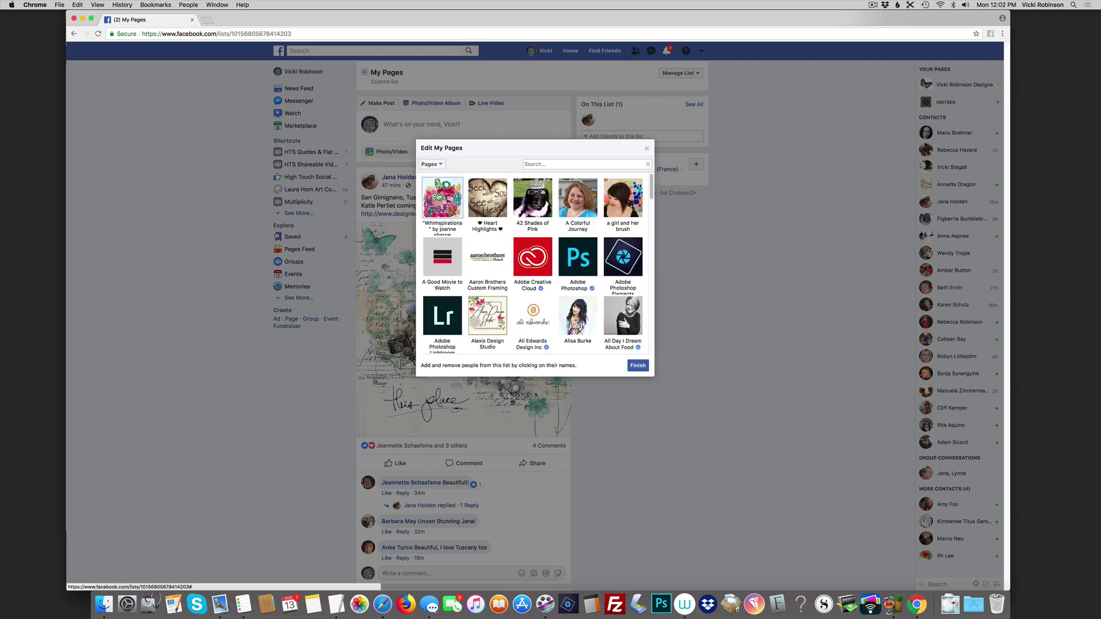
pyautogui.click(435, 197)
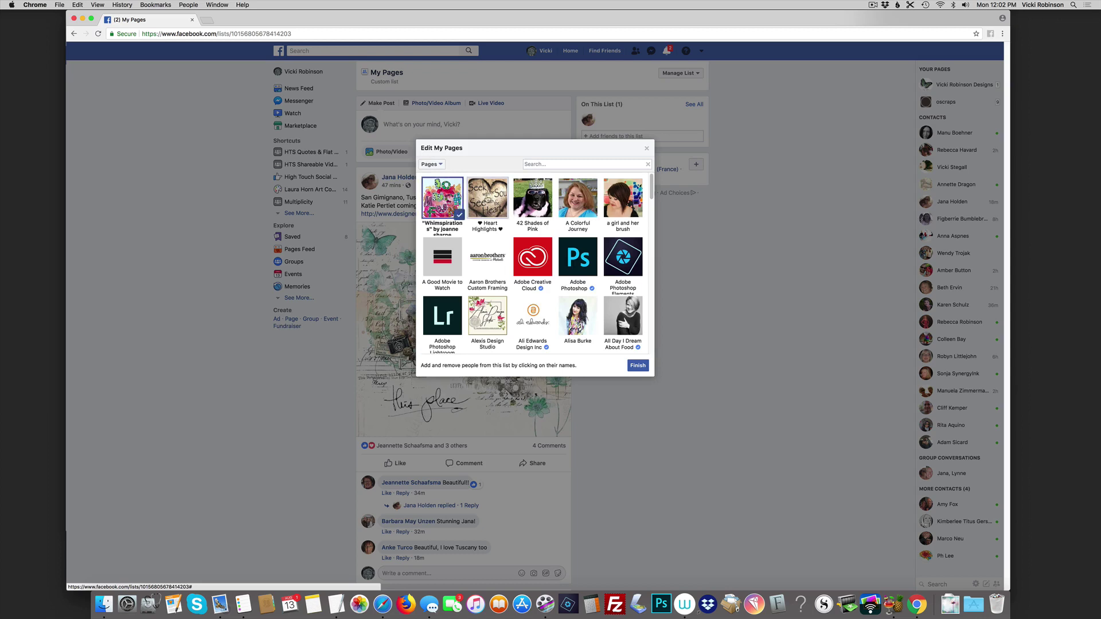
pyautogui.click(488, 198)
pyautogui.click(532, 206)
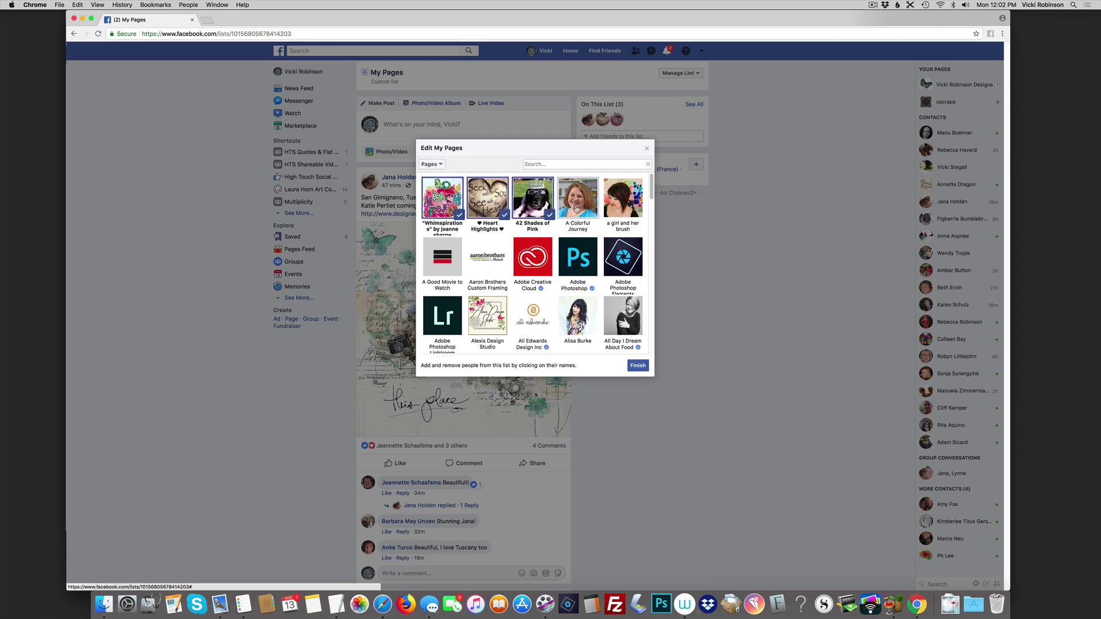
pyautogui.click(630, 210)
pyautogui.click(526, 259)
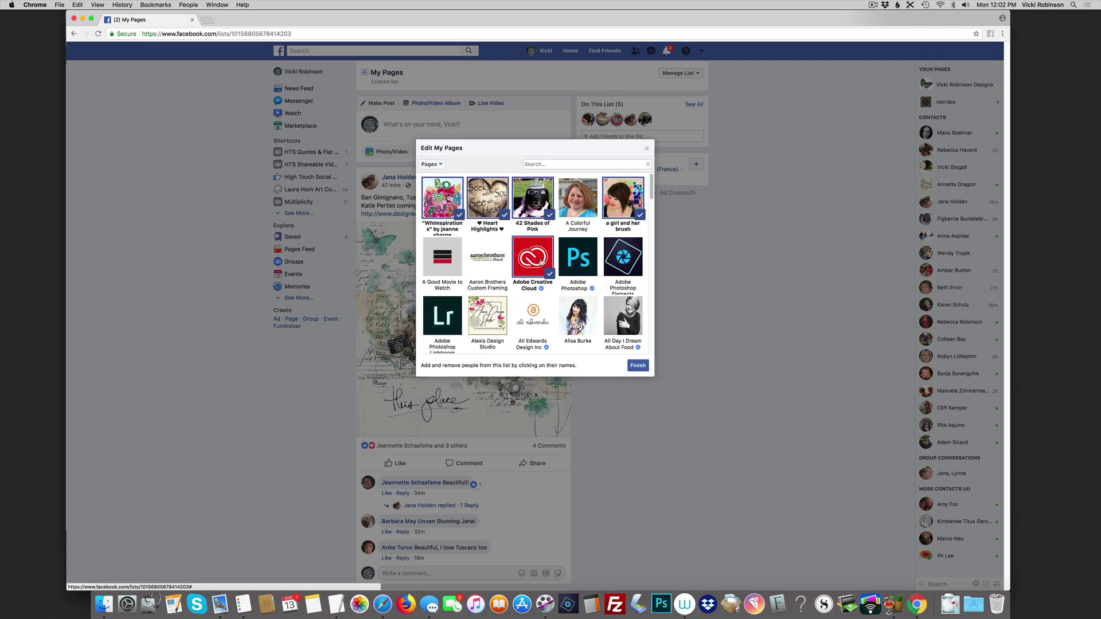
pyautogui.click(578, 268)
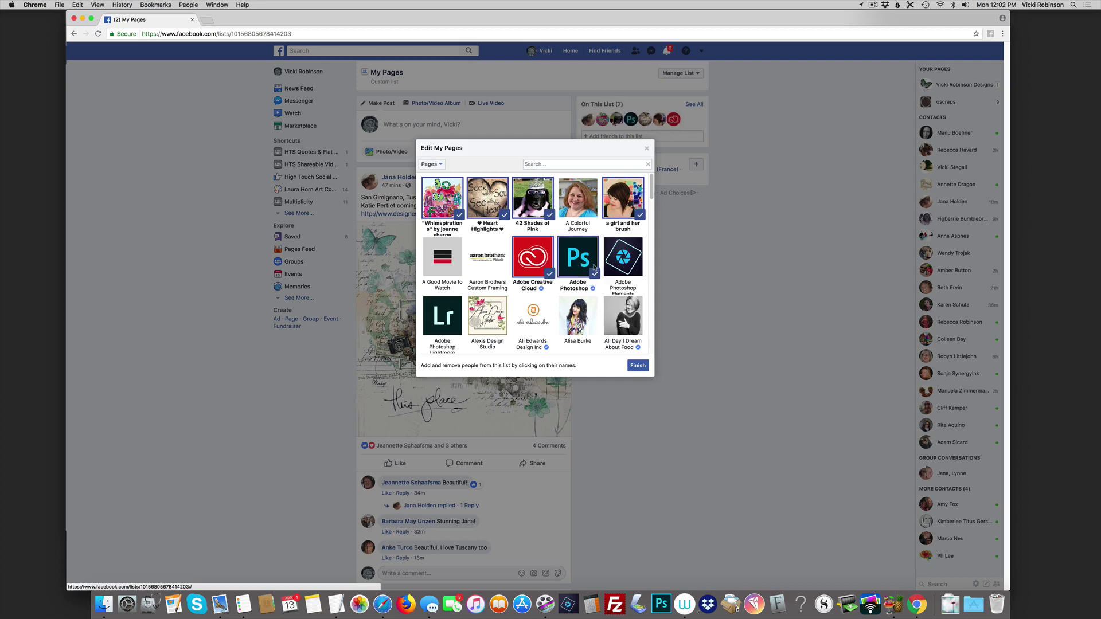
# Filter to On This List and remove the original friend from My Pages.
pyautogui.click(441, 165)
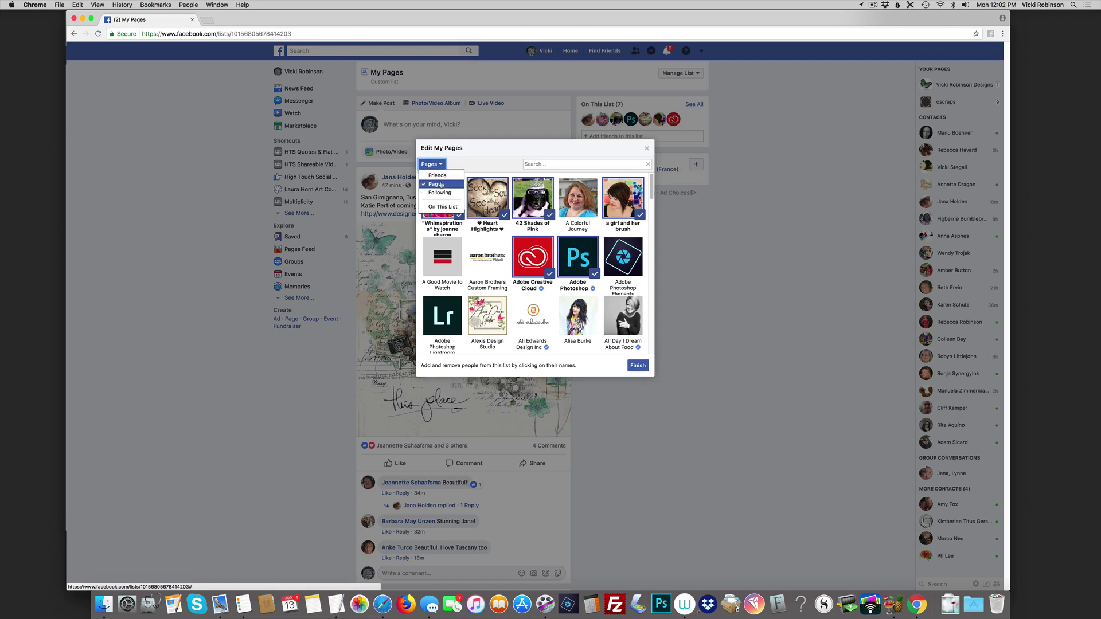
pyautogui.click(442, 207)
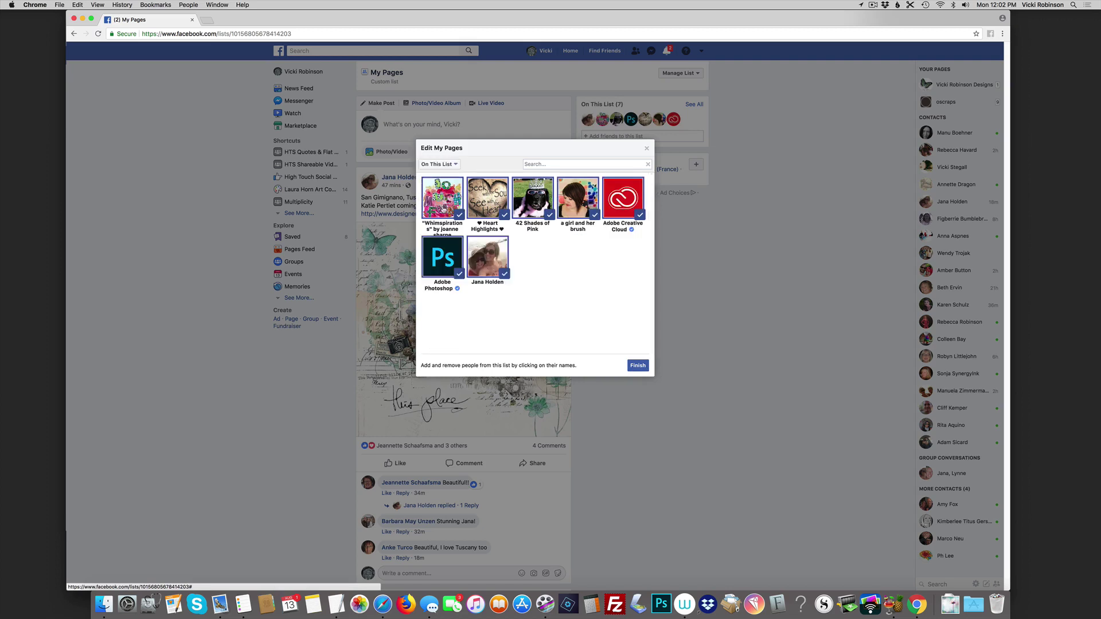
pyautogui.click(499, 265)
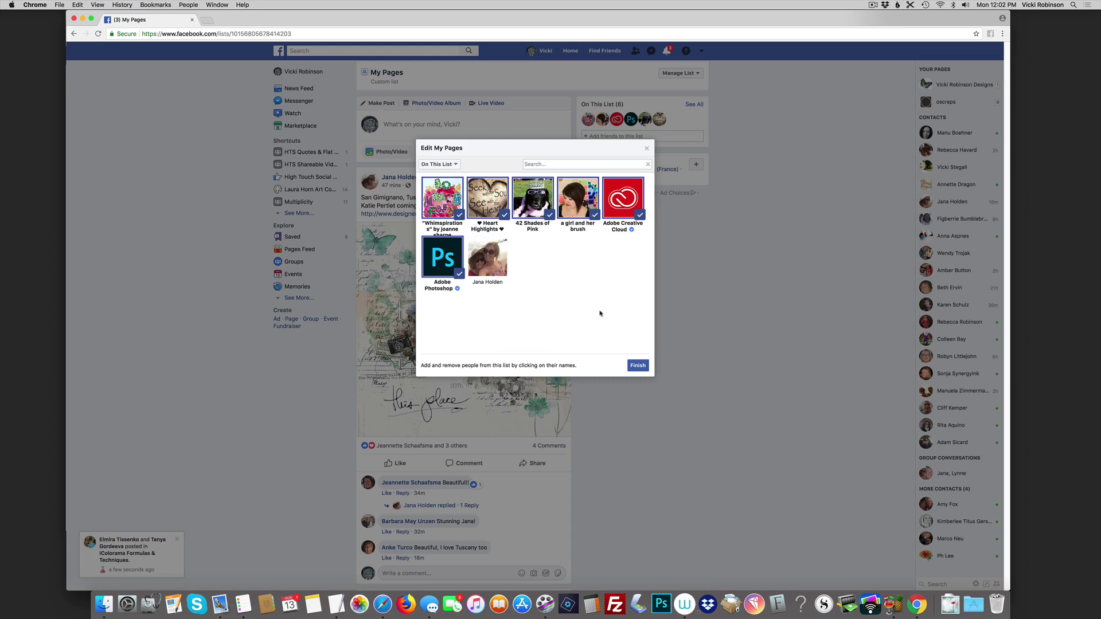
pyautogui.click(453, 164)
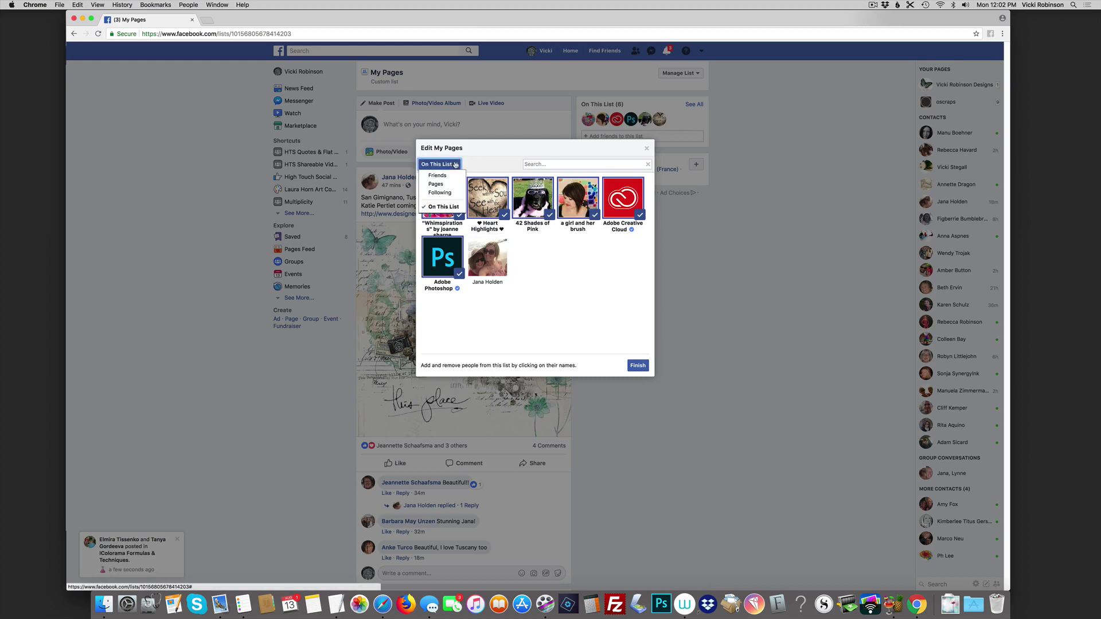
pyautogui.click(487, 154)
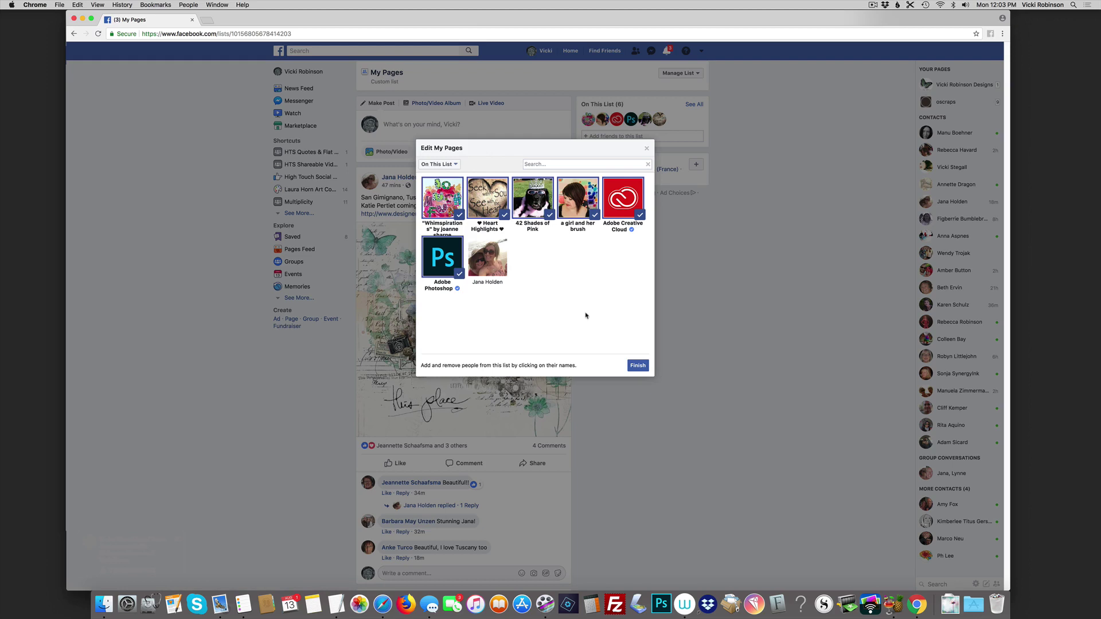
# Save the My Pages edits and reopen its feed from Friend Lists.
pyautogui.click(638, 367)
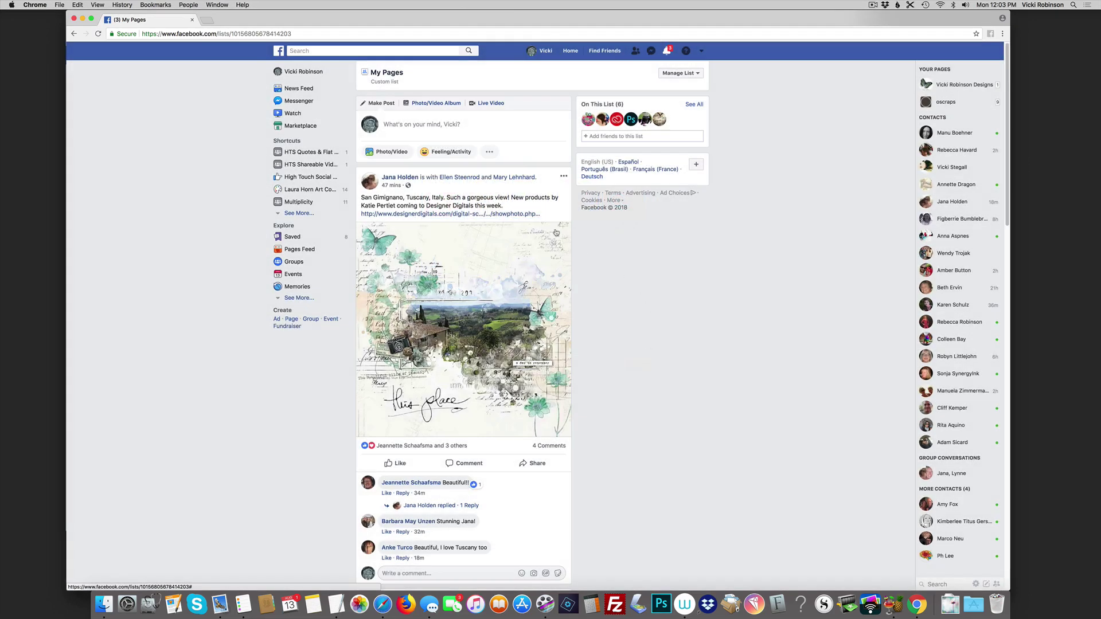
pyautogui.click(277, 213)
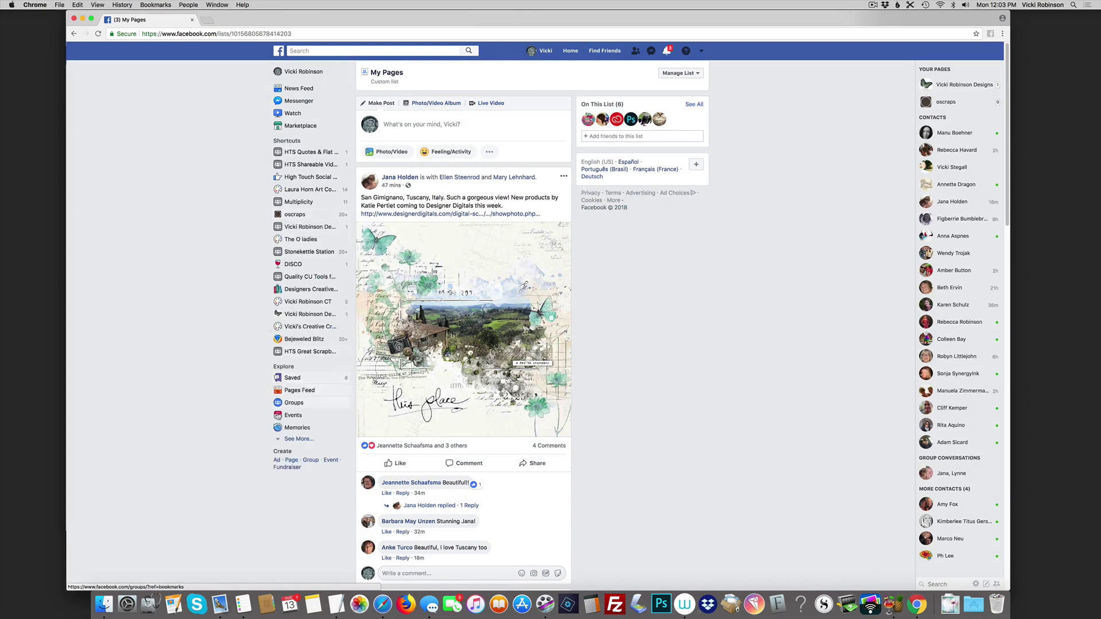
pyautogui.click(296, 440)
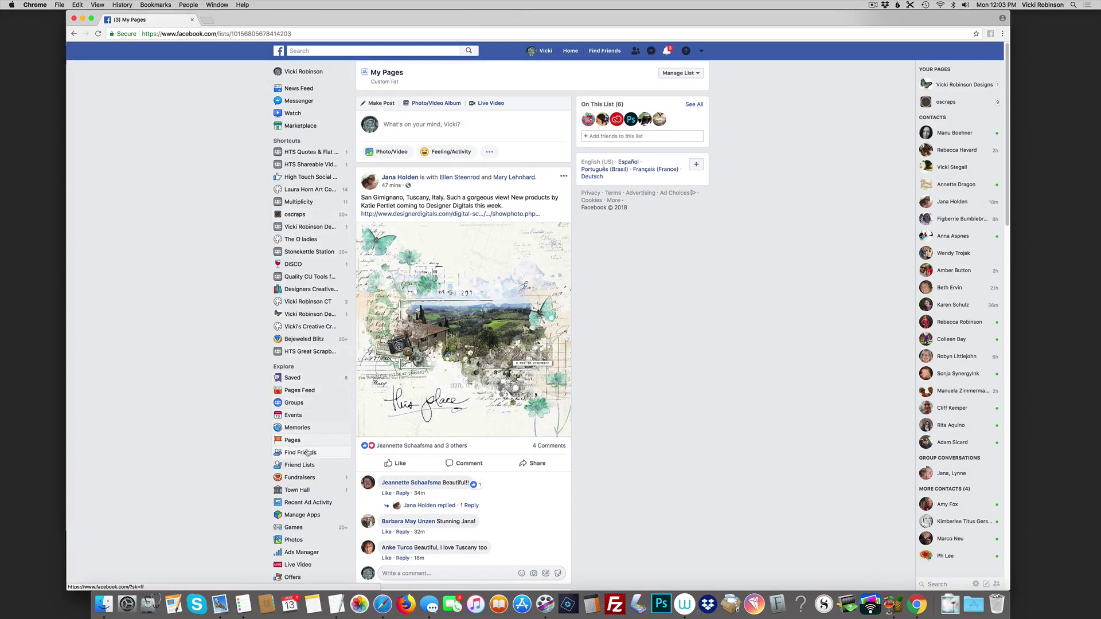
pyautogui.click(295, 466)
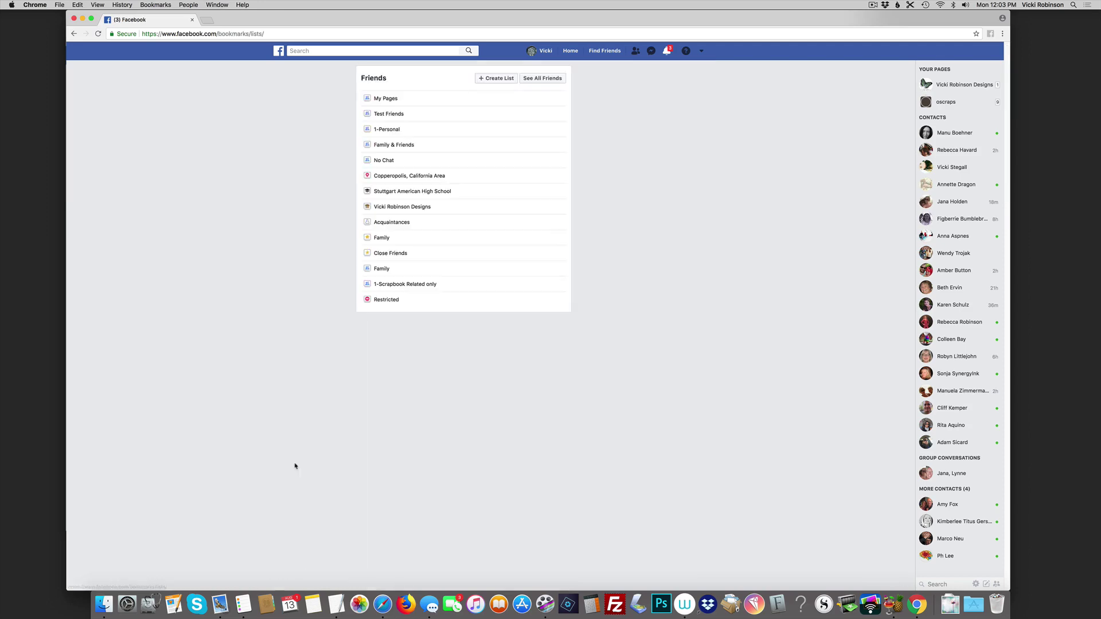
pyautogui.click(388, 99)
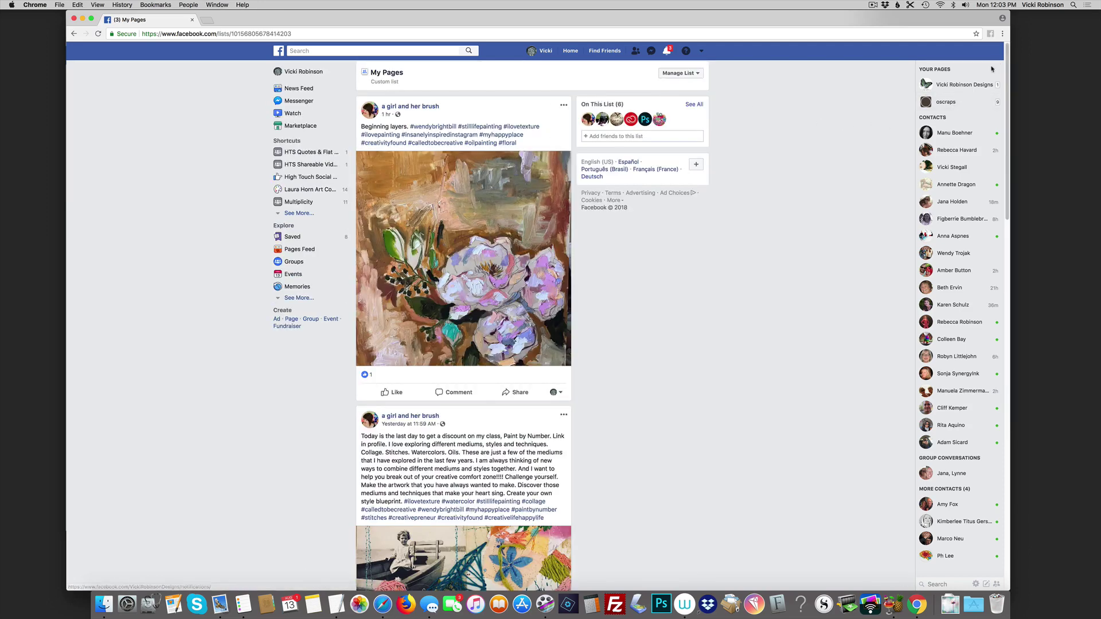
pyautogui.scroll(-20, 975, 218)
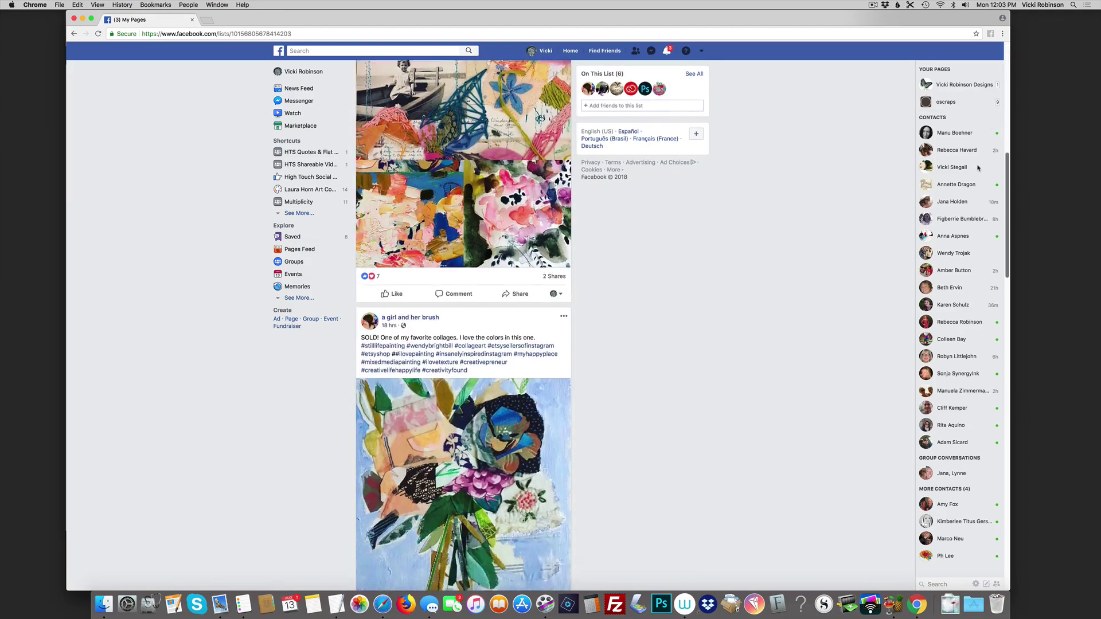
pyautogui.scroll(-5, 963, 284)
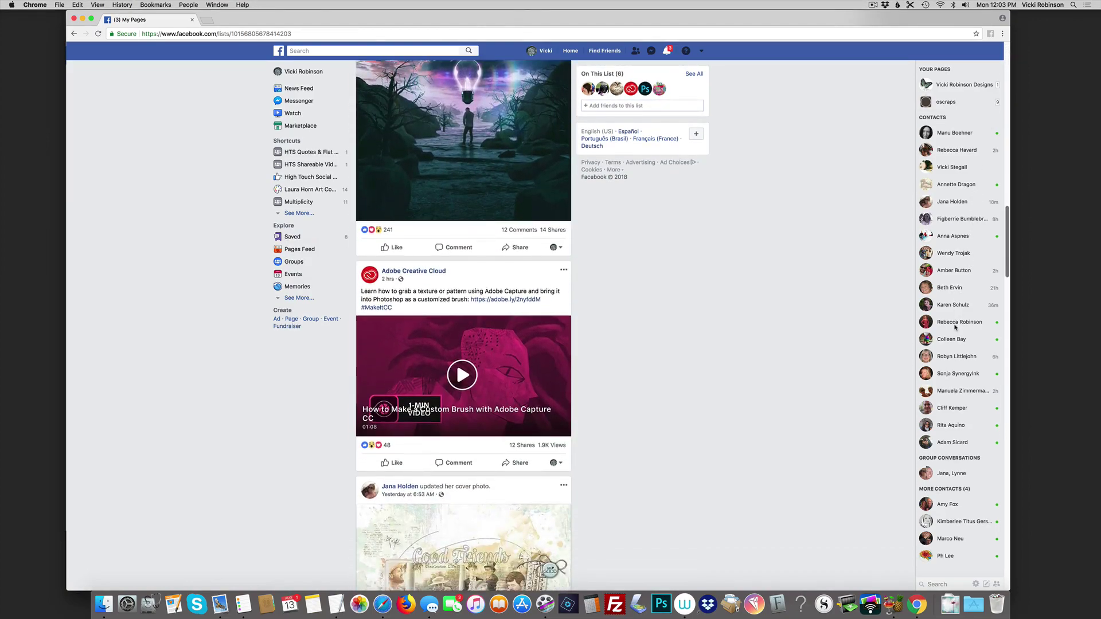
pyautogui.scroll(2, 956, 314)
pyautogui.scroll(20, 957, 314)
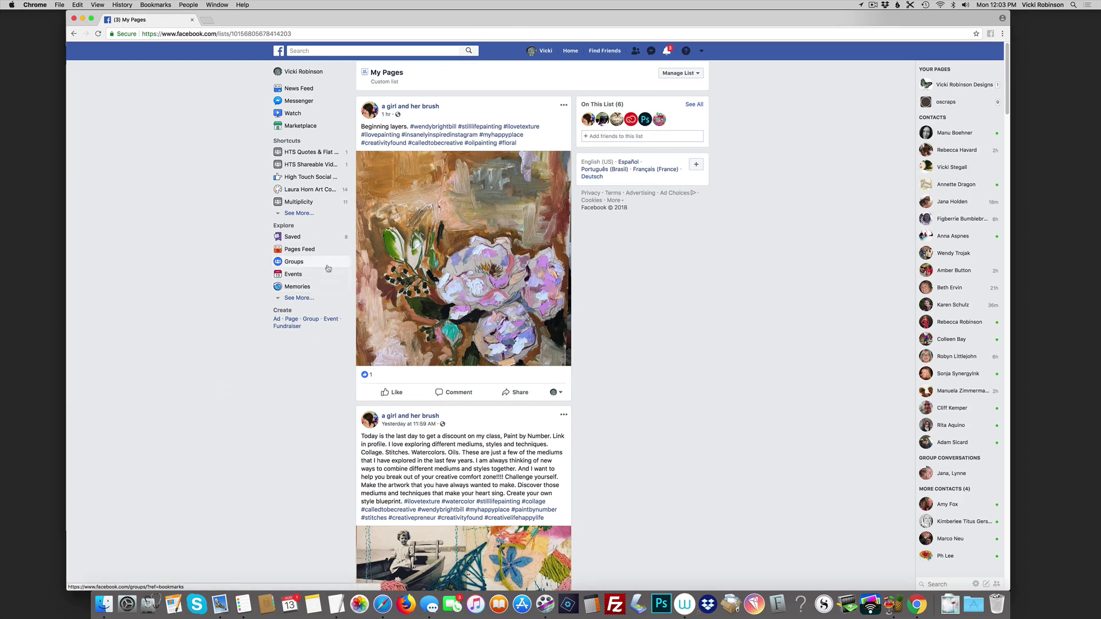
# Open Pages Feed and scroll through updates from pages such as Washington Post.
pyautogui.click(304, 250)
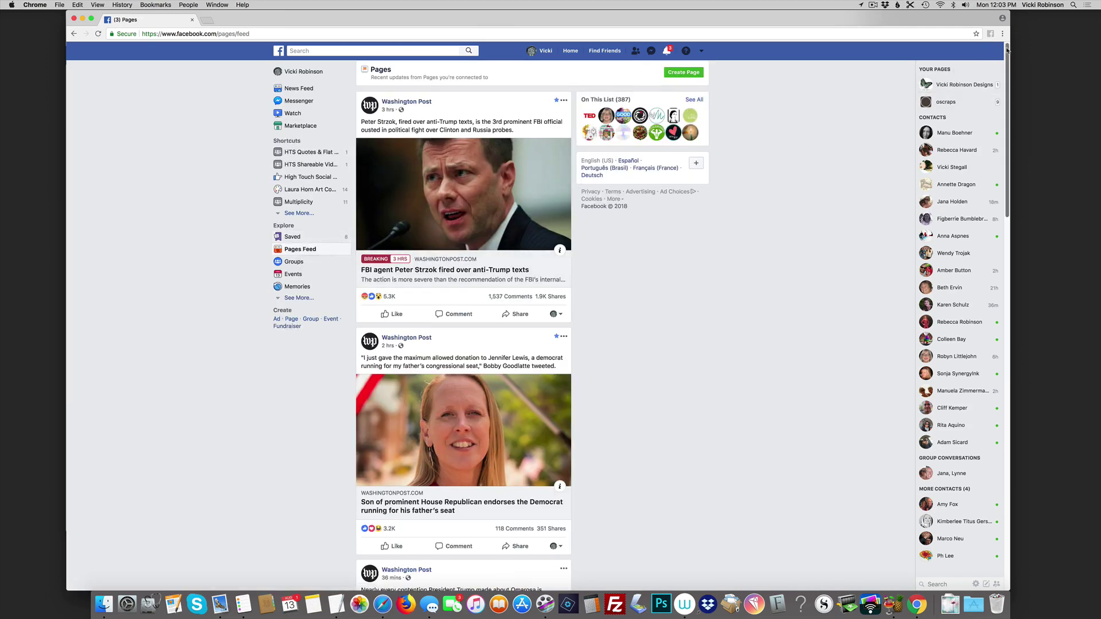
pyautogui.moveTo(1008, 50); pyautogui.dragTo(916, 106)
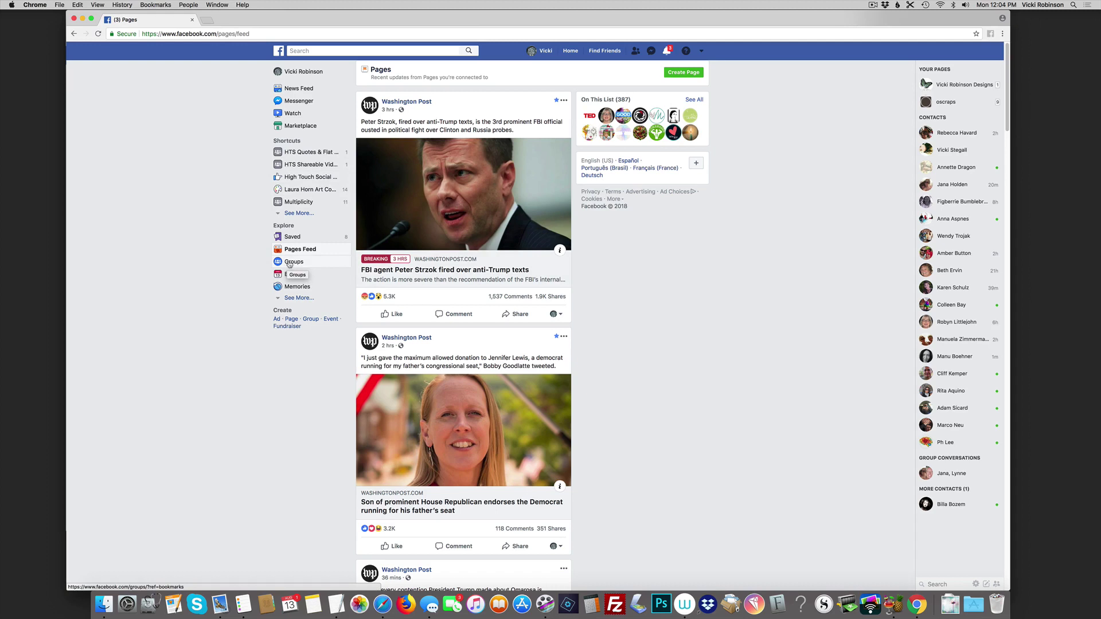
# Glance at the Groups overview from the left sidebar, then go back to the Home News Feed.
pyautogui.click(289, 263)
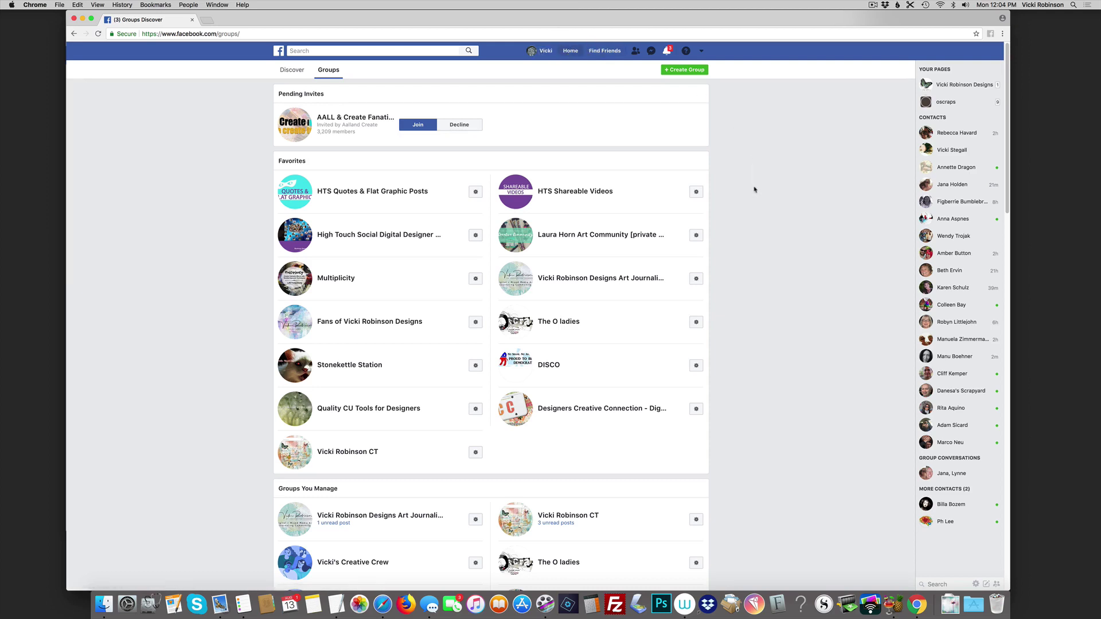
pyautogui.click(565, 52)
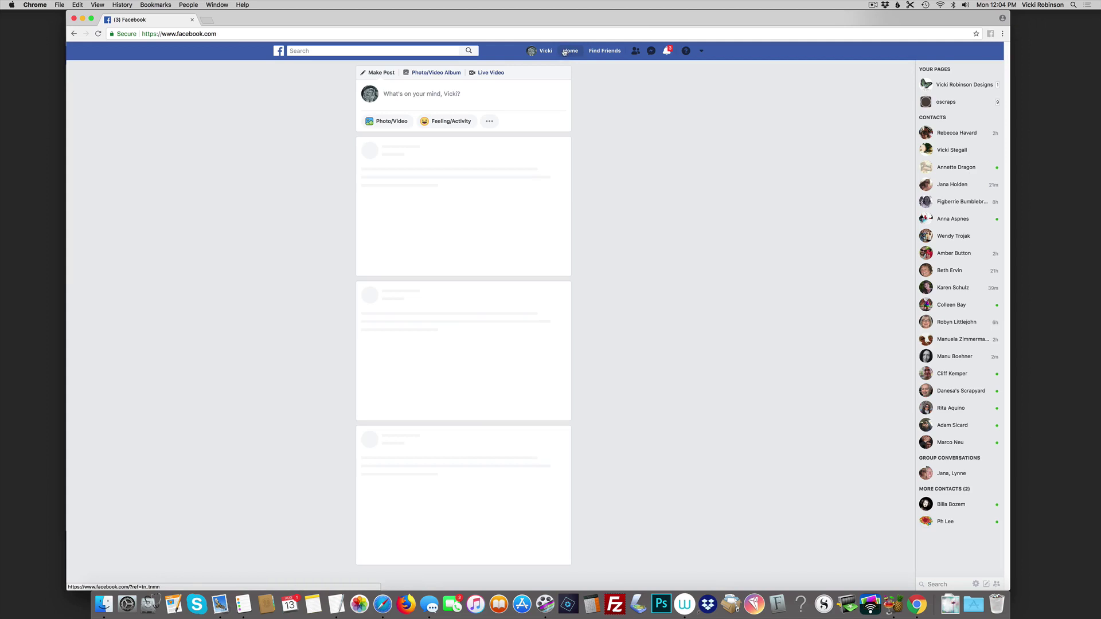